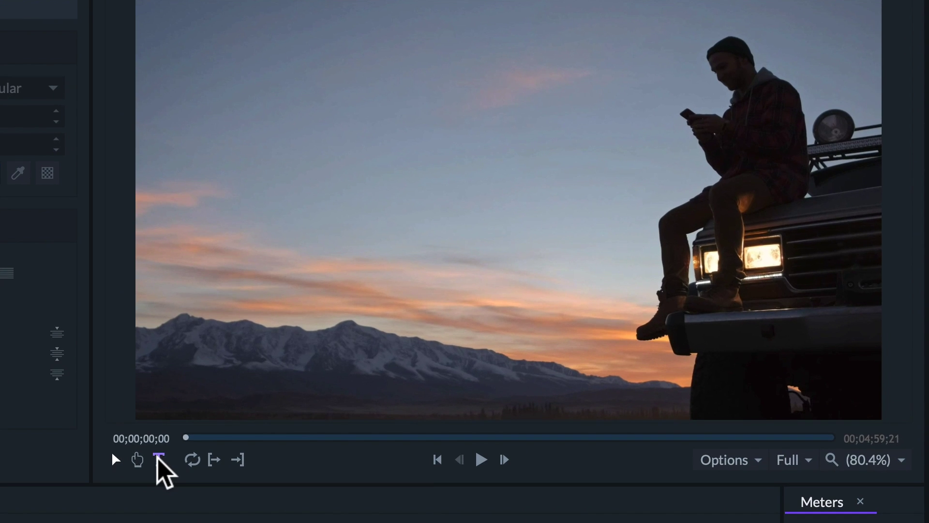
# Step: Add an 'Our Adventure' title on the left side of the sky
pyautogui.click(158, 458)
pyautogui.click(319, 214)
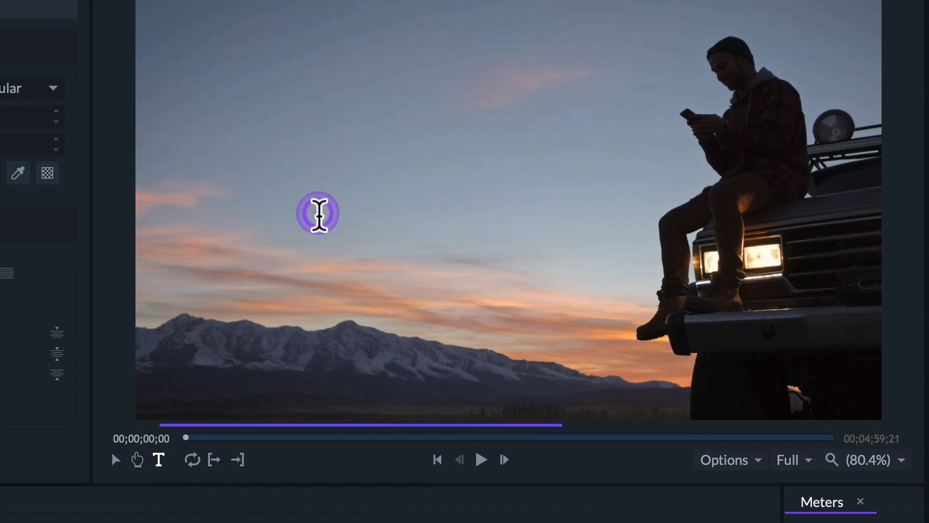
pyautogui.write('Our Adventure')
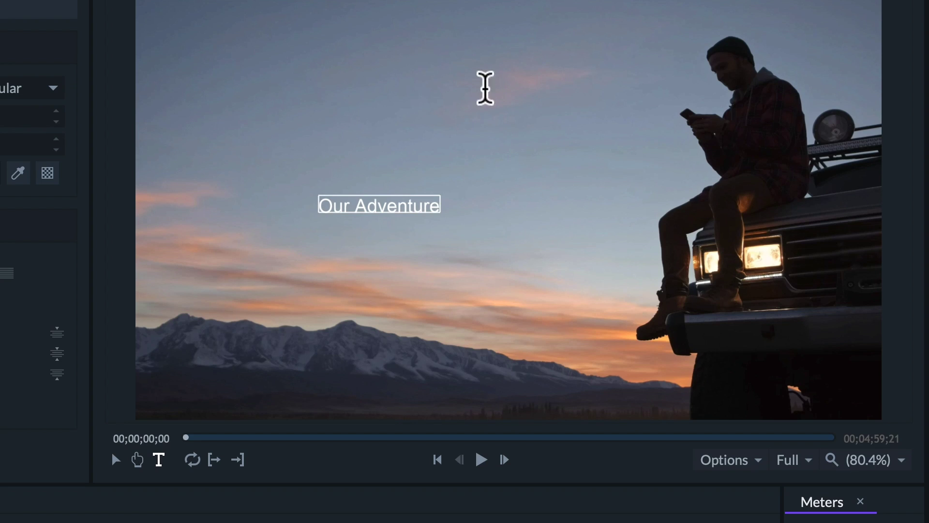
# Step: Draw a paragraph text box on the right with lines 'TEXT', 'TEXT', 'TEXT TEXT'
pyautogui.moveTo(426, 83); pyautogui.dragTo(825, 289)
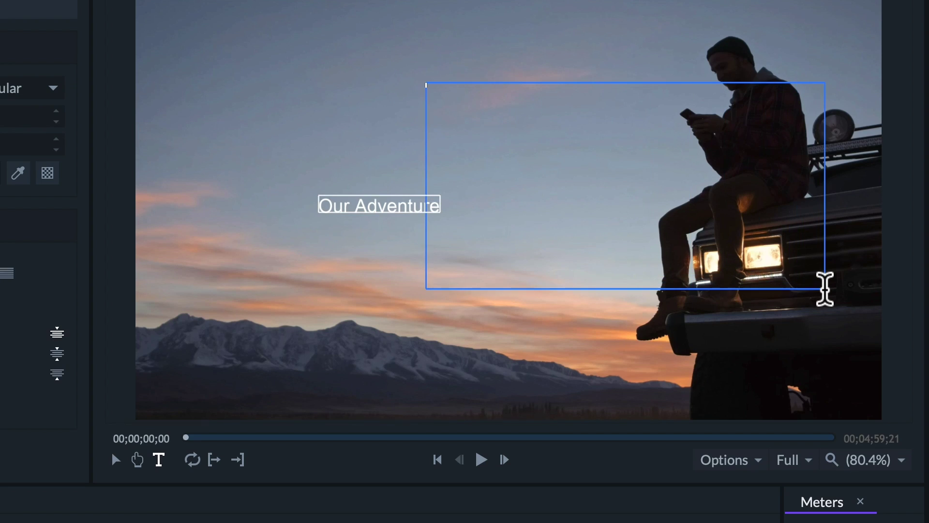
pyautogui.write('TEXT')
pyautogui.press('Return')
pyautogui.write('TEXT')
pyautogui.press('Return')
pyautogui.write('TEXT')
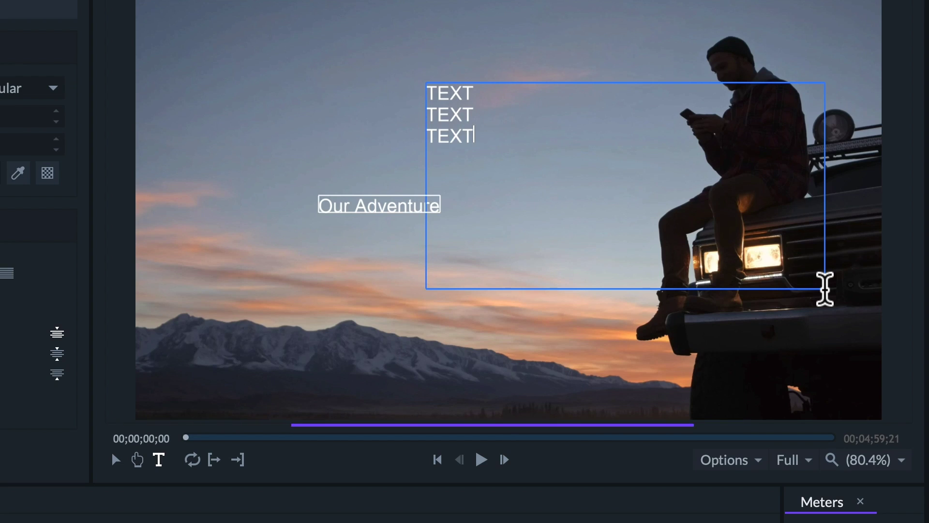
pyautogui.write(' TEXT')
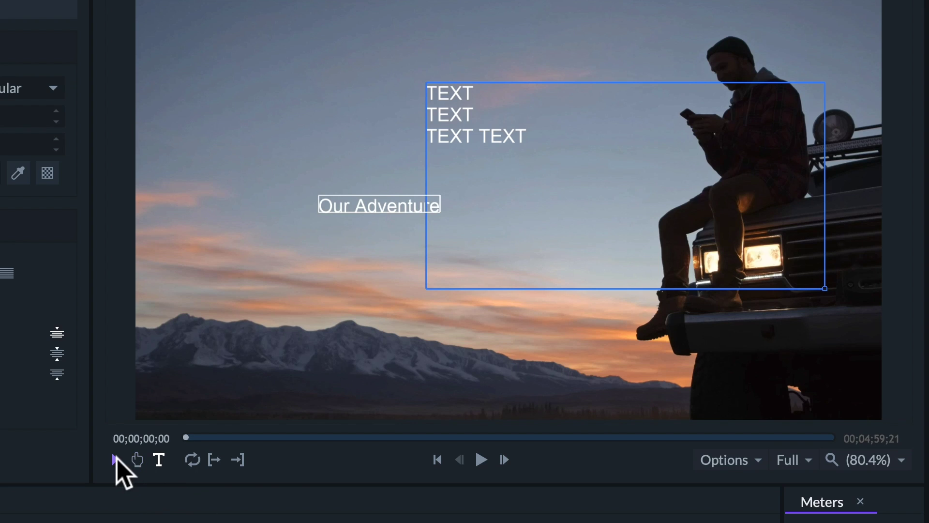
pyautogui.click(115, 459)
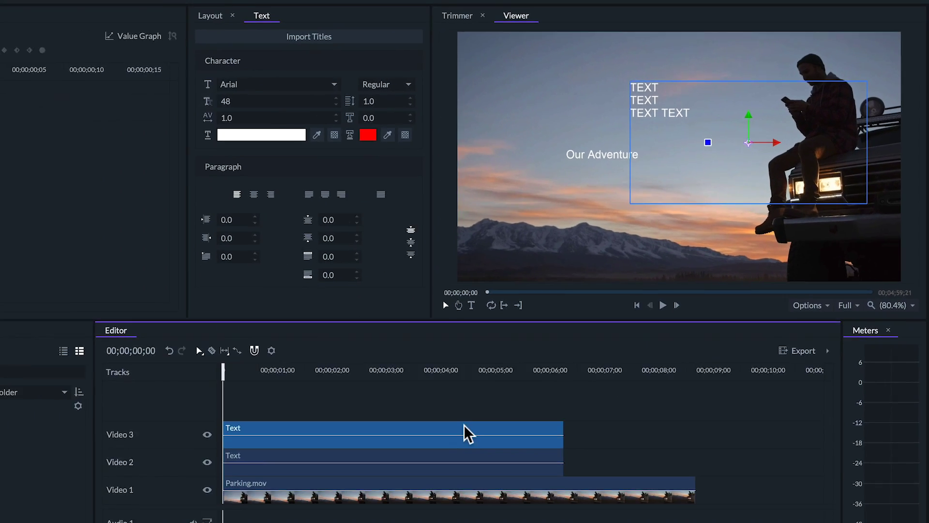
# Step: Delete the TEXT paragraph clip and make 'Our Adventure' Arial Bold at size 189
pyautogui.press('Delete')
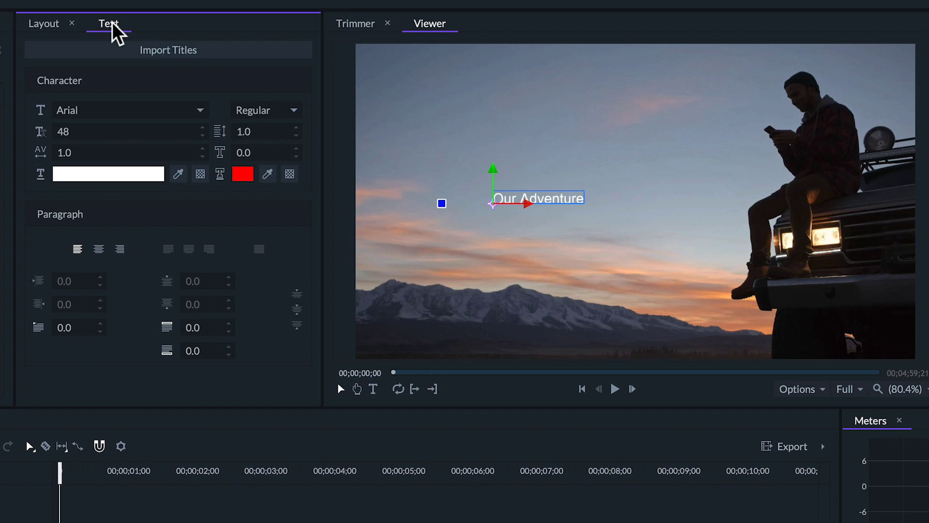
pyautogui.click(294, 111)
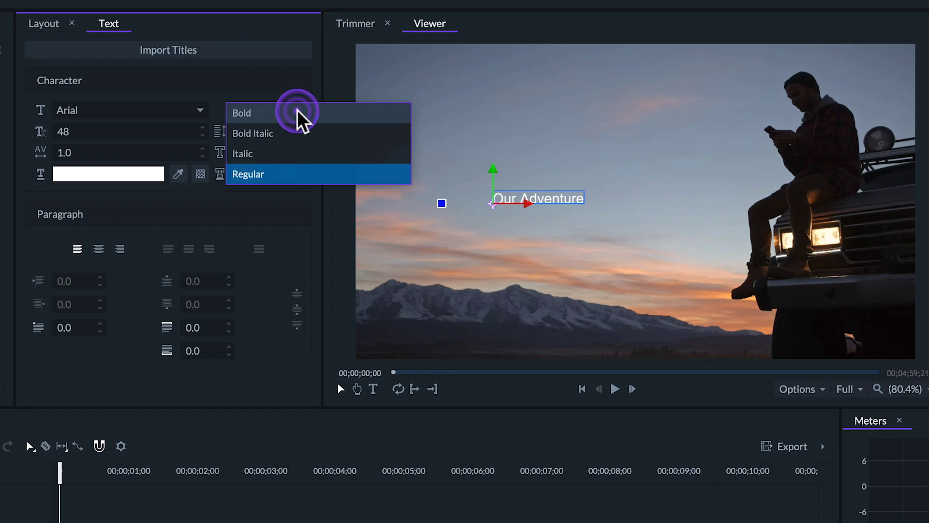
pyautogui.click(296, 113)
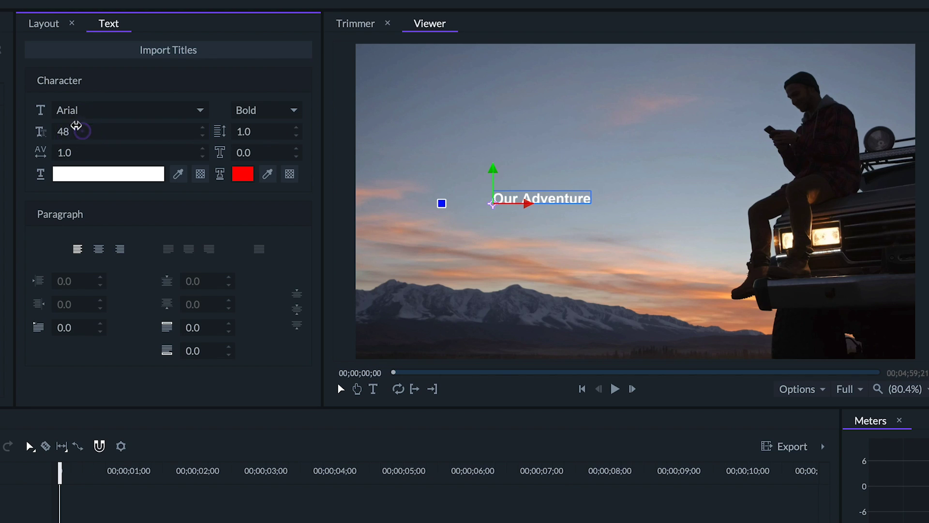
pyautogui.moveTo(75, 125); pyautogui.dragTo(77, 125)
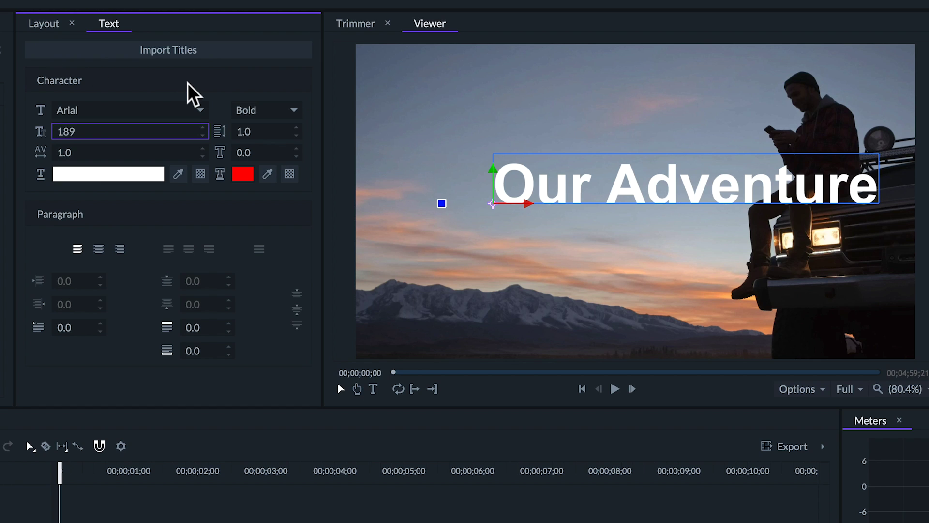
pyautogui.click(43, 21)
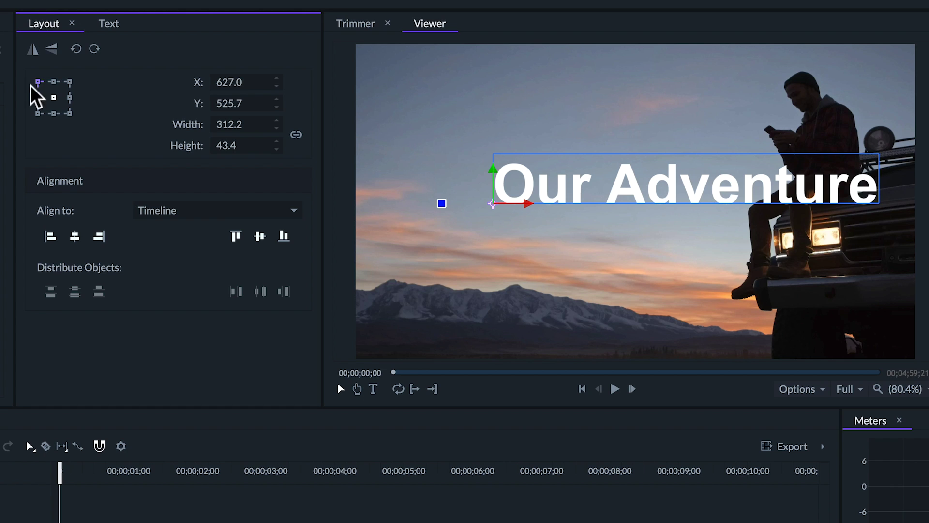
# Step: Align the 'Our Adventure' title to the frame centre at X 960, Y 540
pyautogui.click(74, 237)
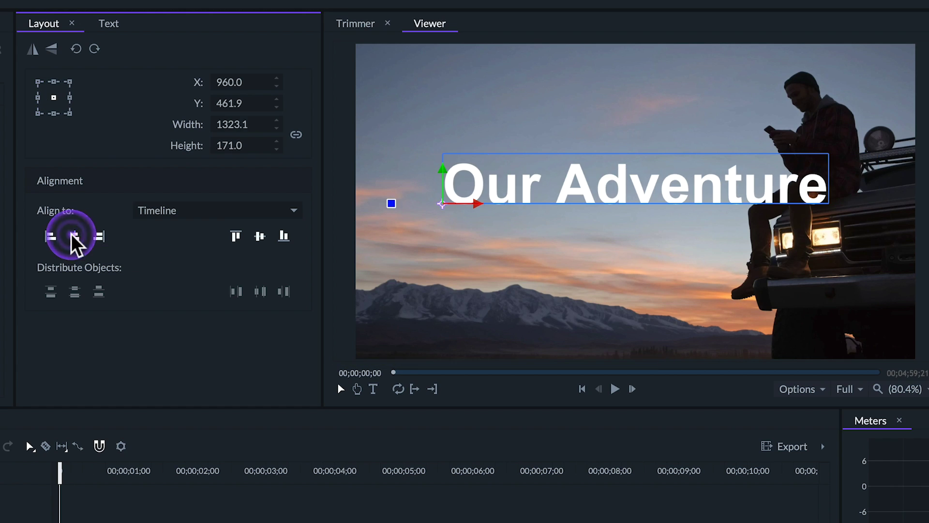
pyautogui.click(259, 236)
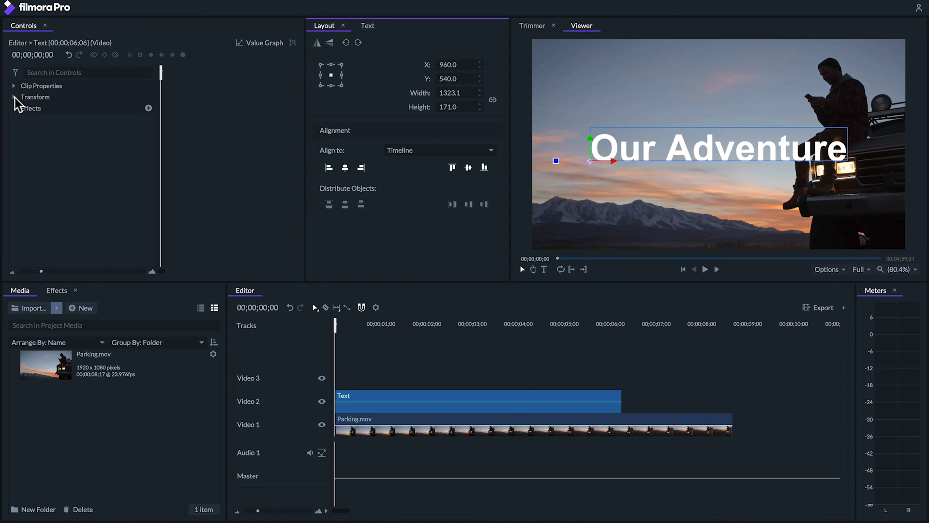
# Step: Keyframe the title's Scale from about 75% at the start to 100% at two seconds
pyautogui.click(15, 97)
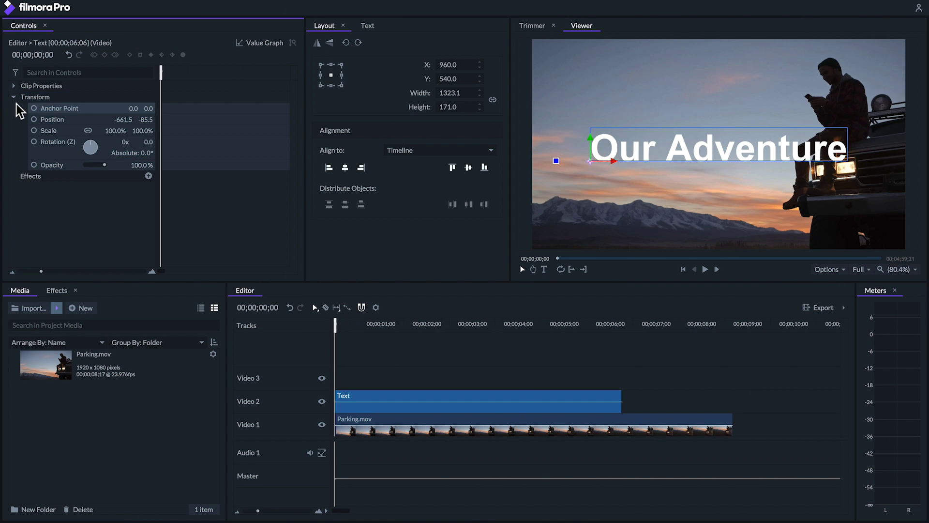
pyautogui.click(34, 131)
pyautogui.moveTo(156, 69); pyautogui.dragTo(217, 87)
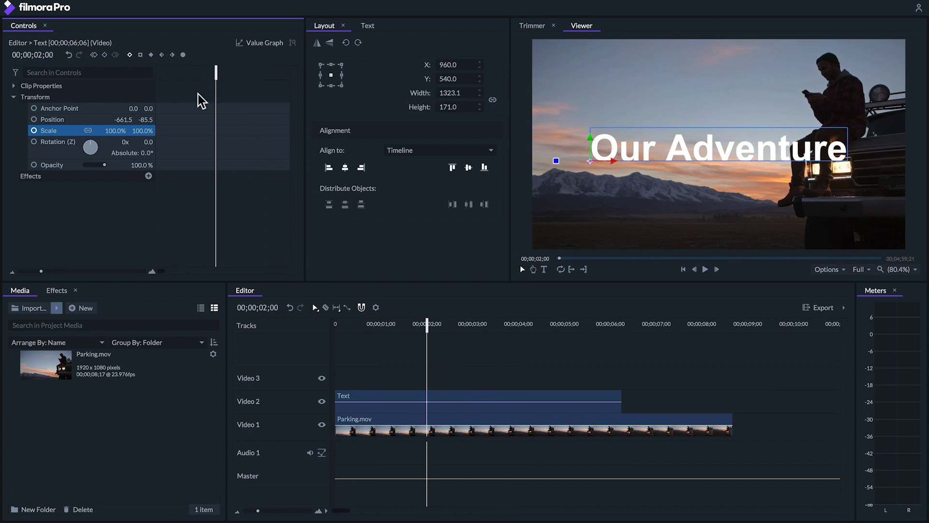
pyautogui.click(94, 54)
pyautogui.click(109, 129)
pyautogui.write('71.0')
pyautogui.press('Return')
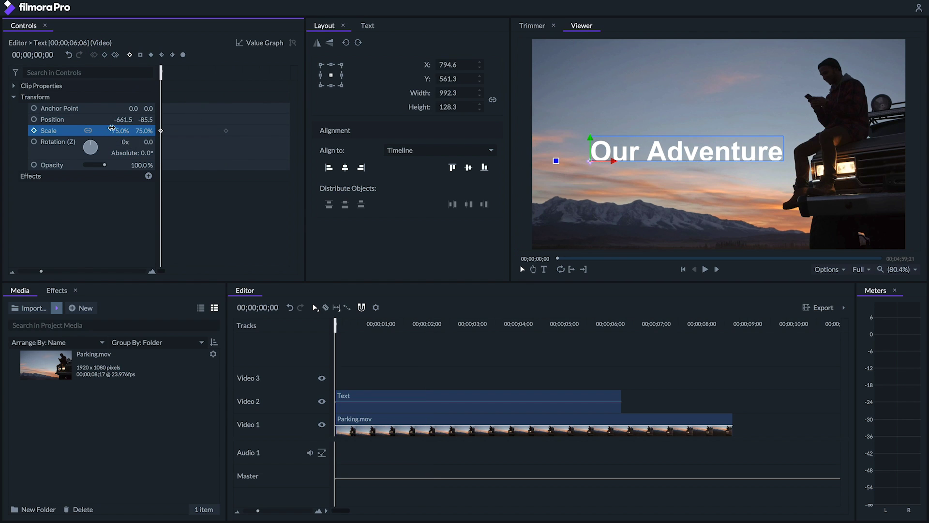
pyautogui.click(221, 73)
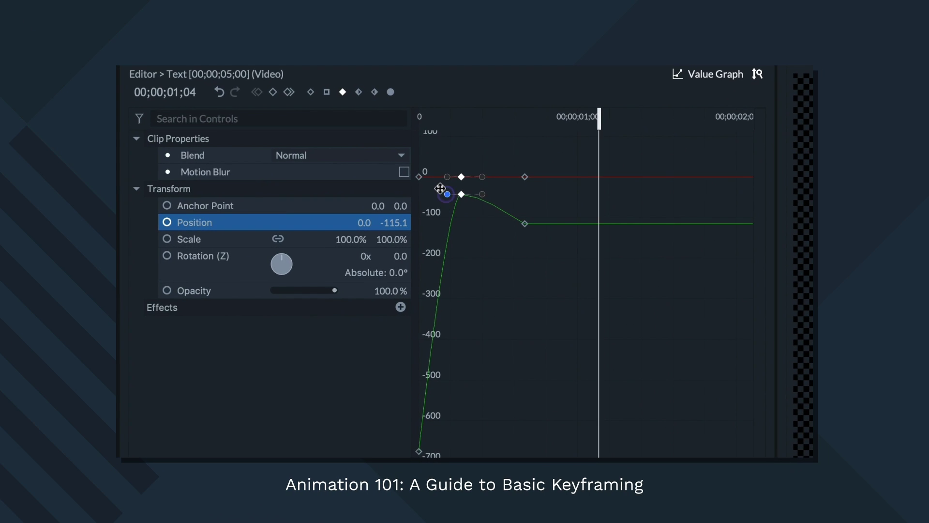
# Step: Ease in the start of the scale curve and preview the animation from the beginning
pyautogui.moveTo(440, 188); pyautogui.dragTo(411, 186)
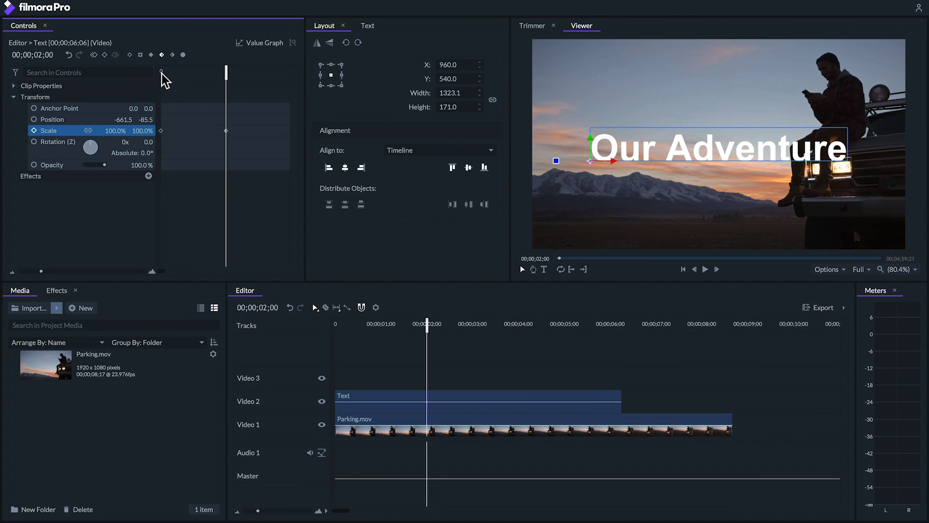
pyautogui.click(162, 73)
pyautogui.press('space')
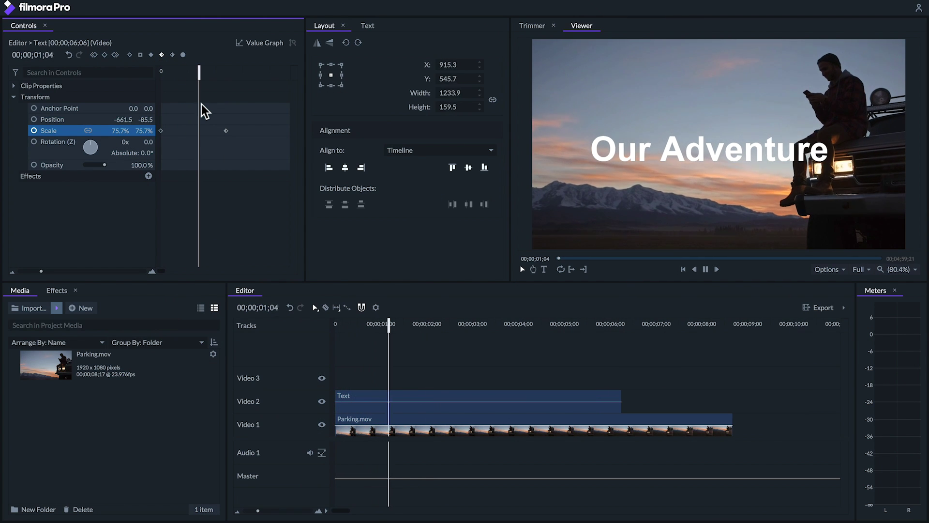
pyautogui.press('space')
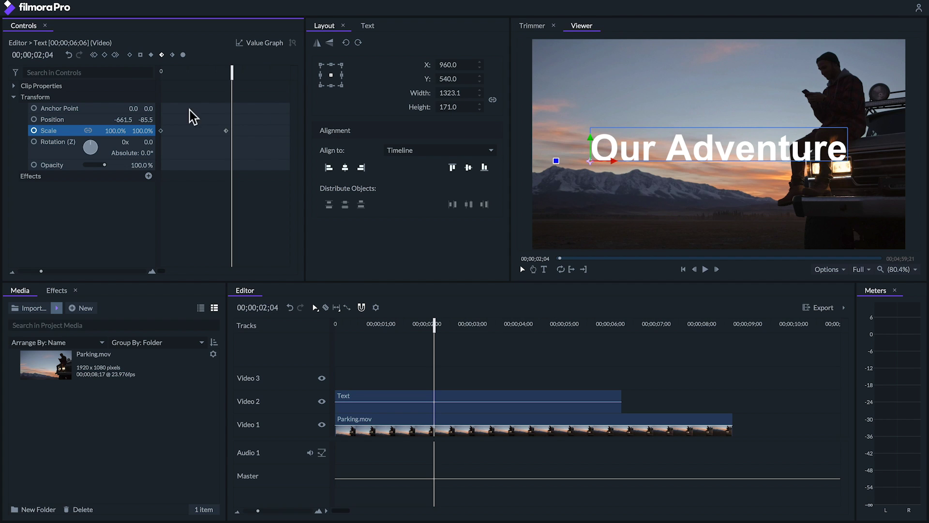
# Step: Set the title's anchor point to 694, 49, re-centre it at X 960, Y 540, and replay
pyautogui.moveTo(132, 108); pyautogui.dragTo(131, 104)
pyautogui.moveTo(615, 167); pyautogui.dragTo(743, 166)
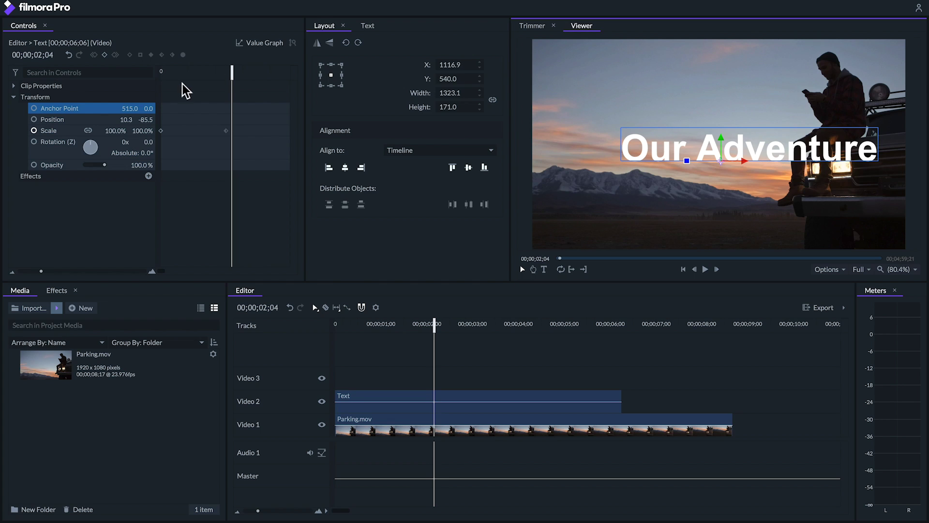
pyautogui.moveTo(125, 107)
pyautogui.mouseDown()
pyautogui.moveTo(145, 108)
pyautogui.moveTo(122, 104)
pyautogui.mouseUp()
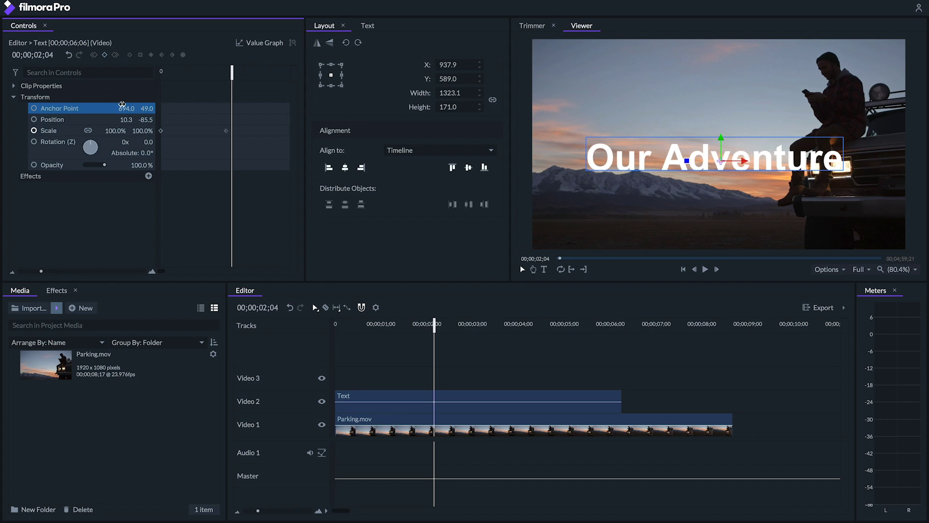
pyautogui.click(345, 168)
pyautogui.click(468, 168)
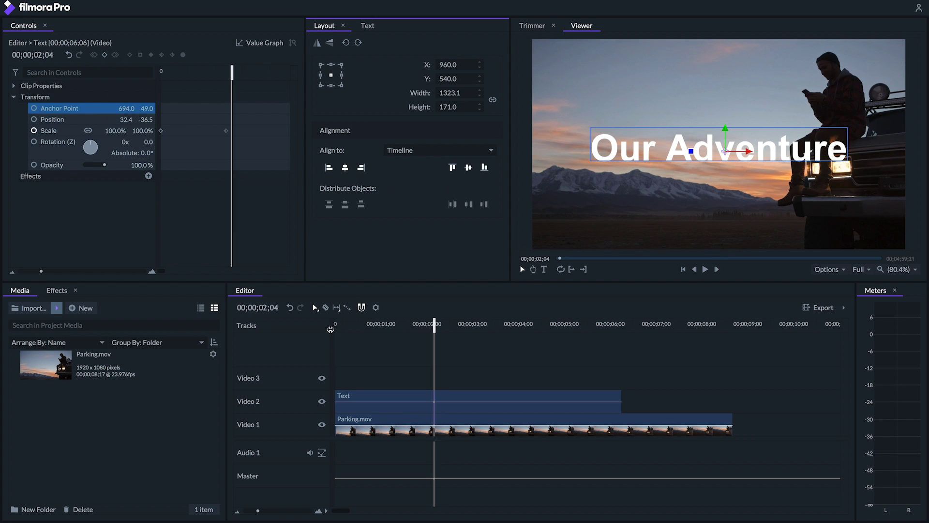
pyautogui.click(335, 324)
pyautogui.press('space')
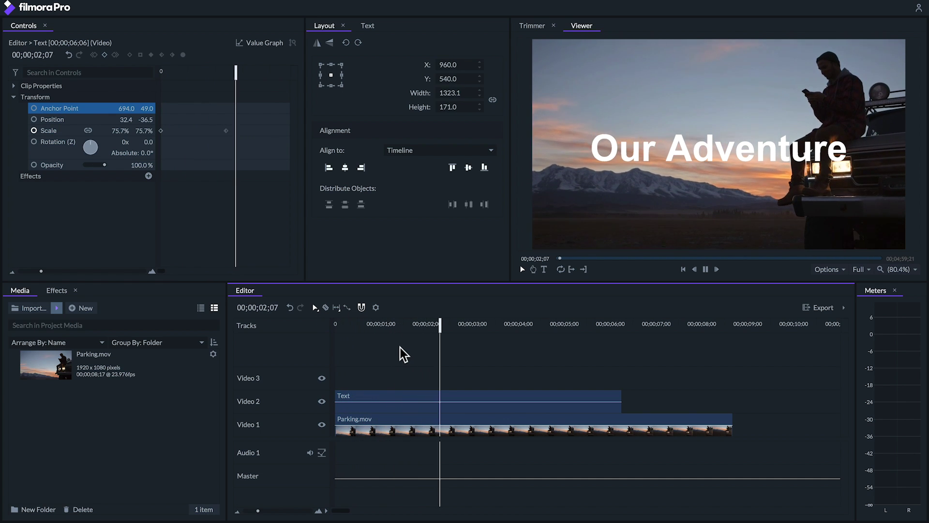
# Step: Keyframe the title's opacity from 22% at the start to 100% about one second in, then preview
pyautogui.press('space')
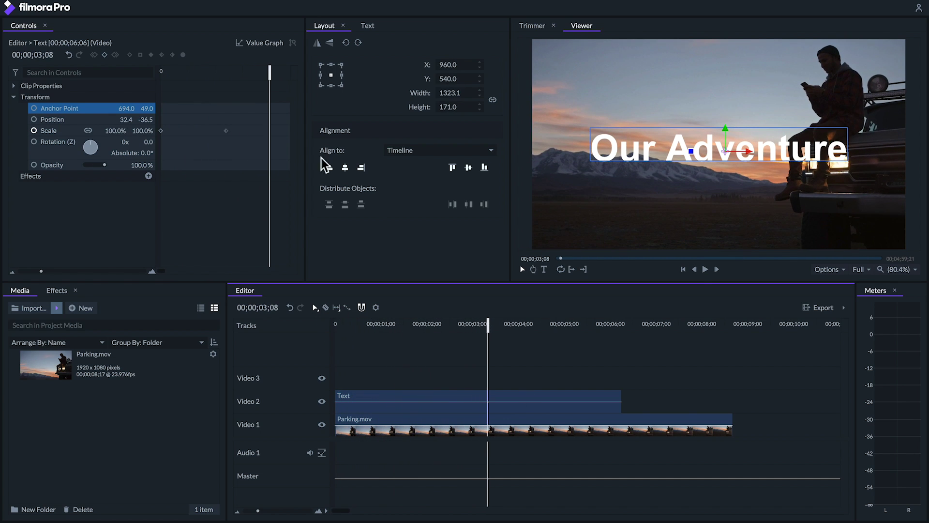
pyautogui.moveTo(264, 75); pyautogui.dragTo(161, 75)
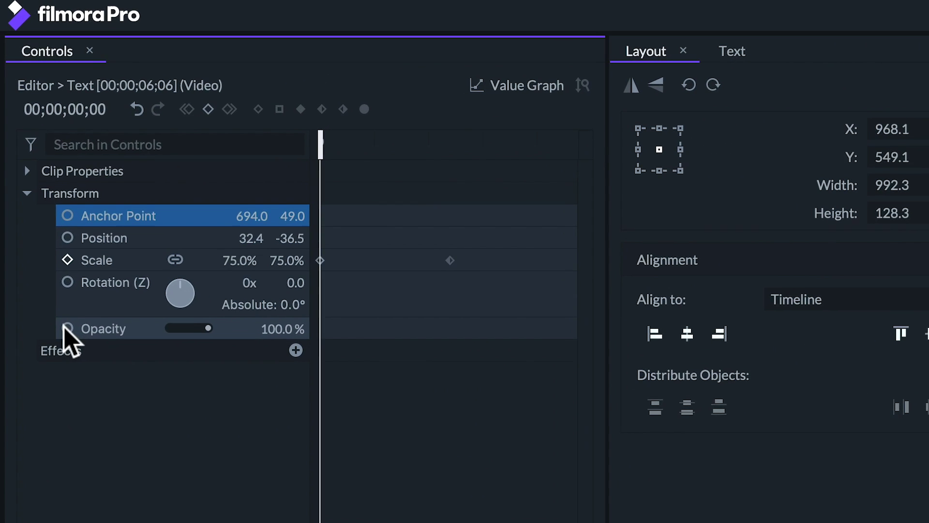
pyautogui.click(36, 176)
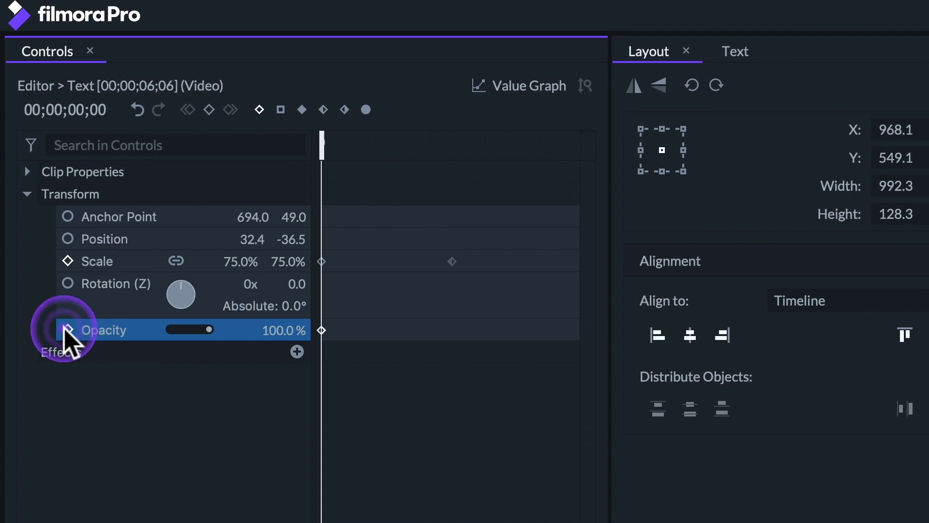
pyautogui.moveTo(320, 141); pyautogui.dragTo(389, 144)
pyautogui.click(209, 110)
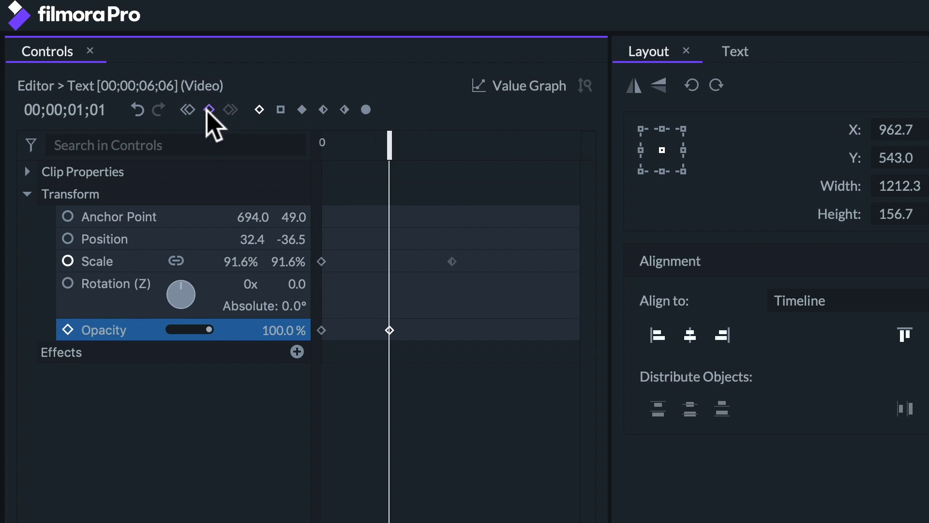
pyautogui.click(188, 111)
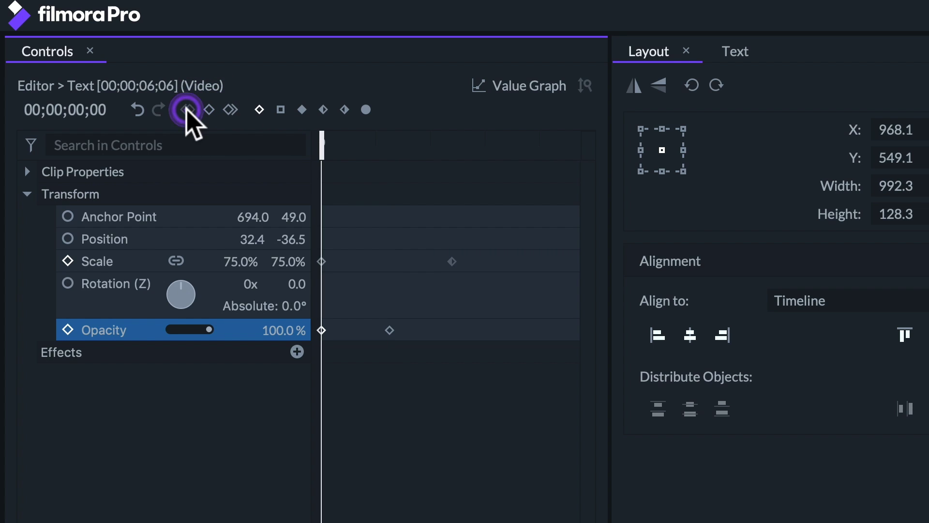
pyautogui.moveTo(276, 325); pyautogui.dragTo(271, 325)
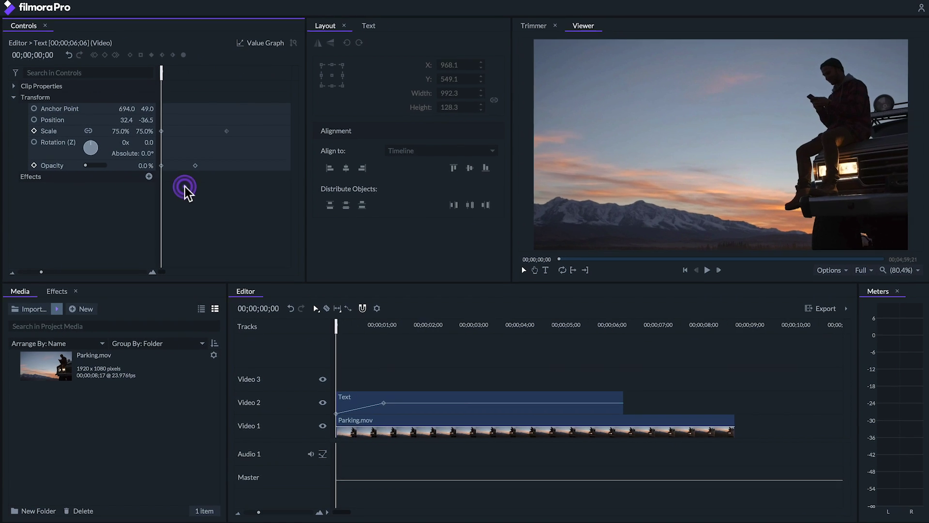
pyautogui.press('space')
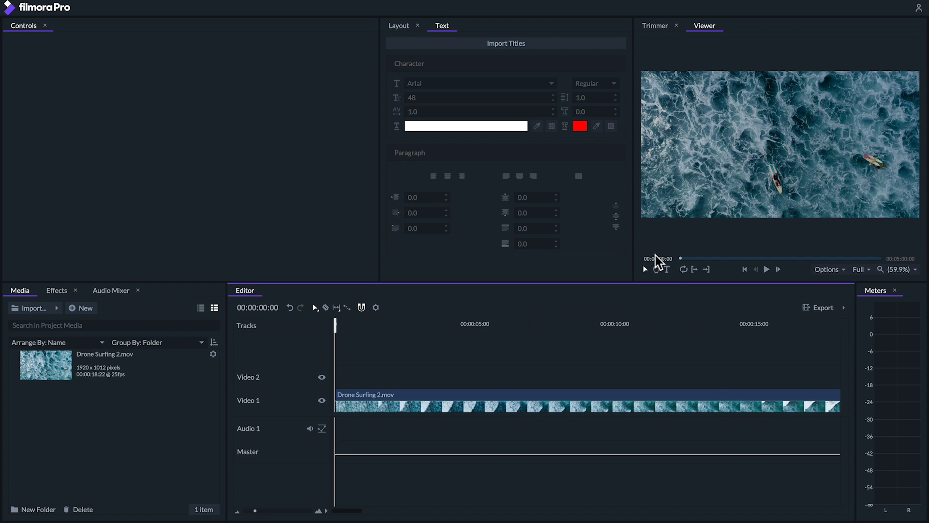
# Step: Import the Title 20 template and place it on Video 2 above the Drone Surfing 2 clip
pyautogui.click(489, 43)
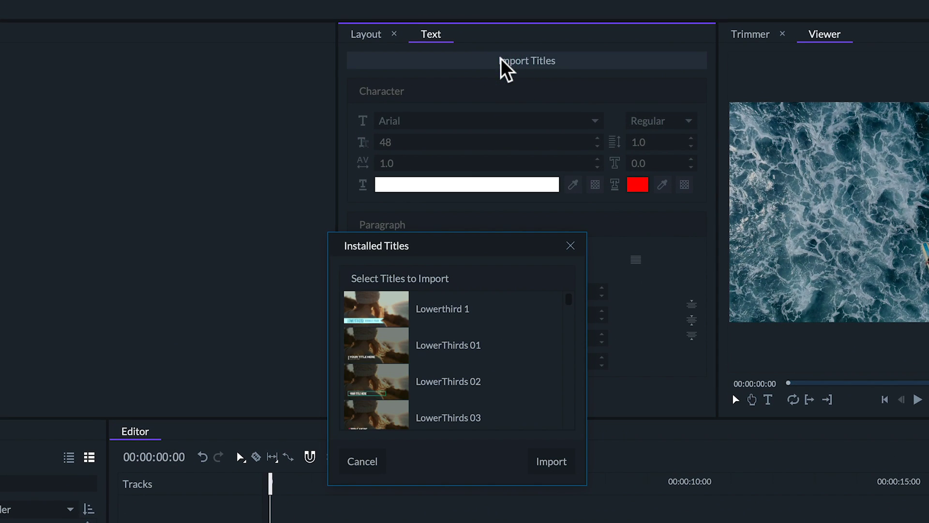
pyautogui.moveTo(571, 301); pyautogui.dragTo(571, 385)
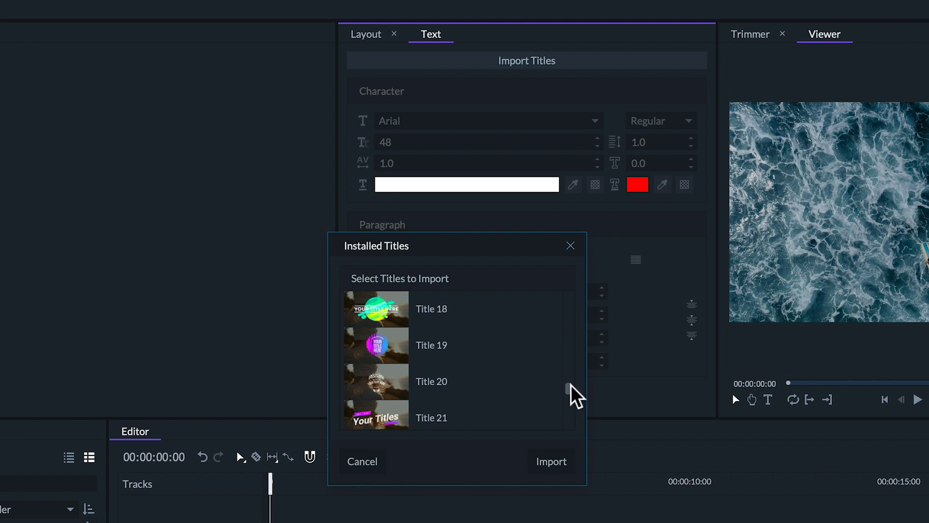
pyautogui.click(498, 385)
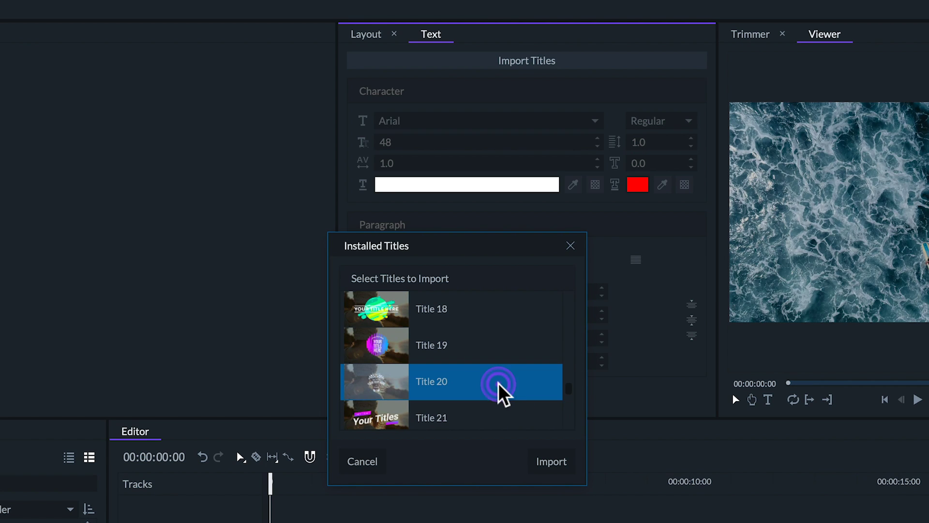
pyautogui.click(552, 462)
pyautogui.click(50, 399)
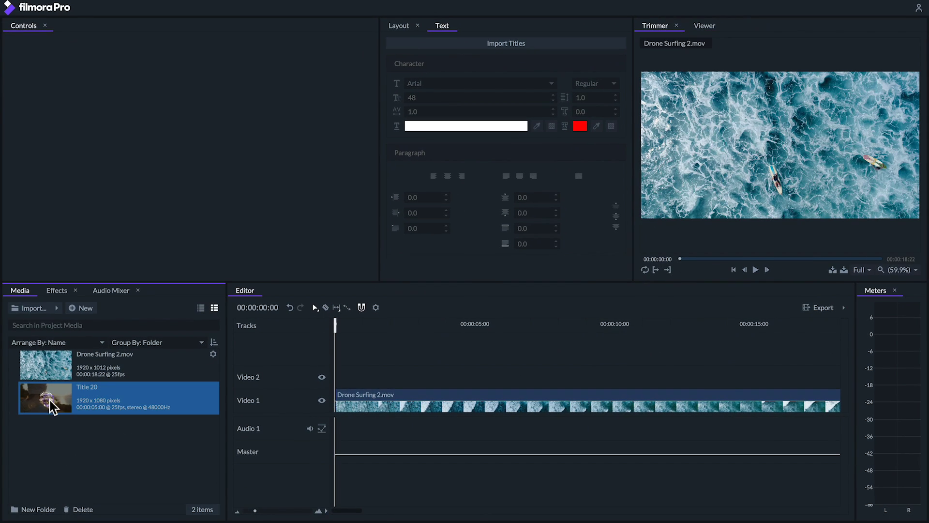
pyautogui.moveTo(50, 399); pyautogui.dragTo(339, 383)
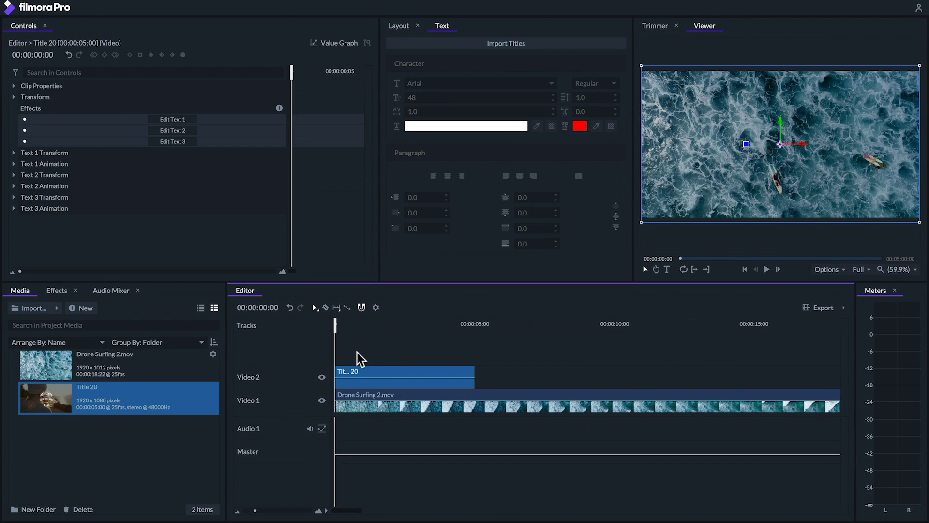
# Step: Preview the Title 20 animation and inspect the font settings of its three text lines
pyautogui.press('space')
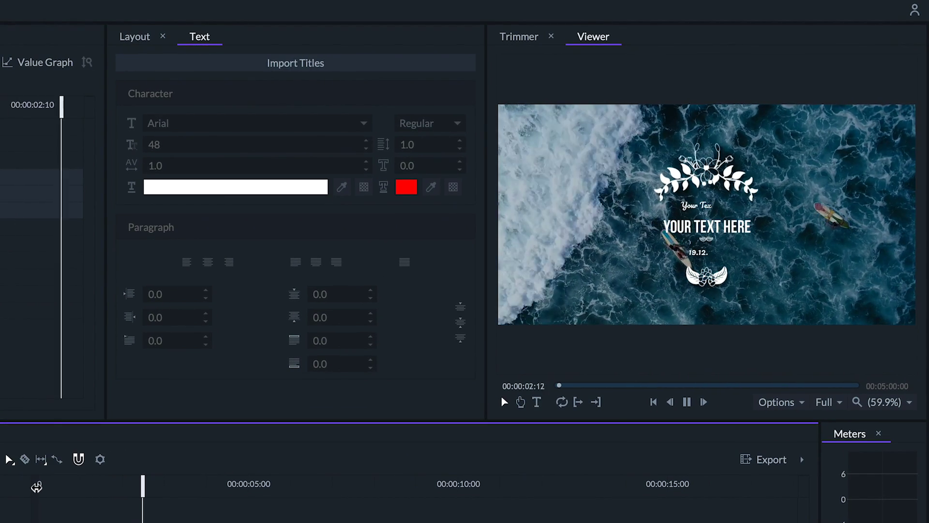
pyautogui.press('space')
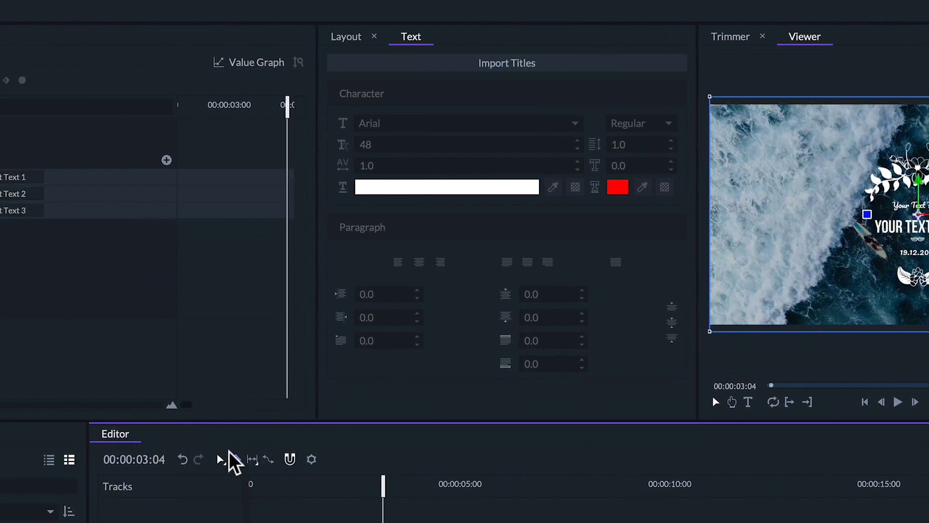
pyautogui.click(257, 194)
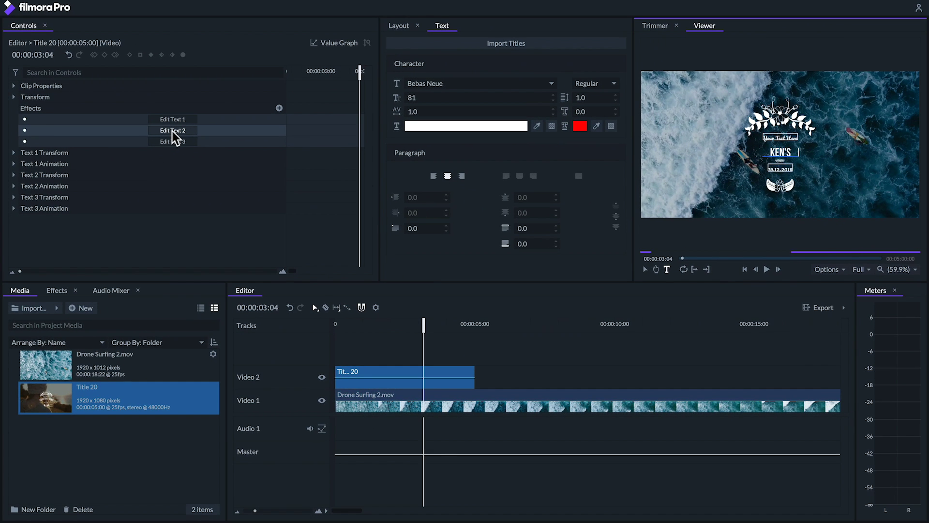
pyautogui.click(176, 120)
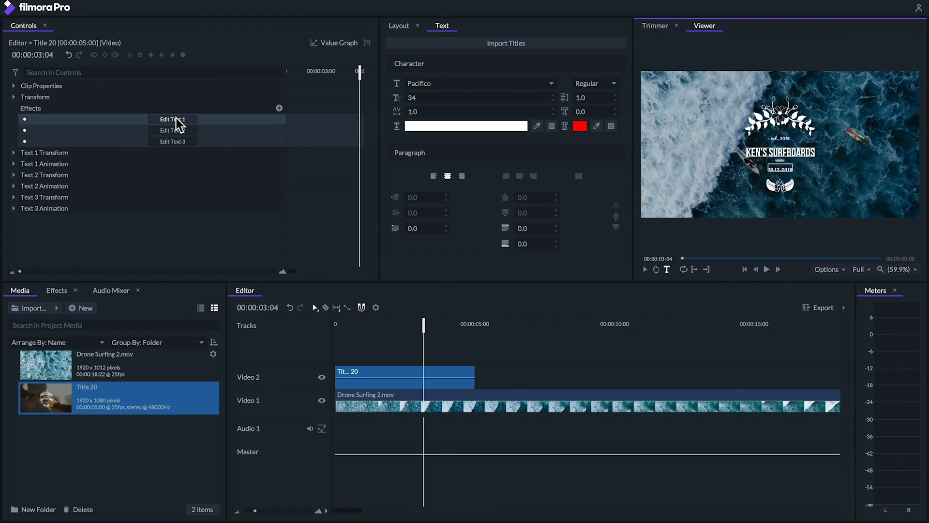
pyautogui.click(176, 140)
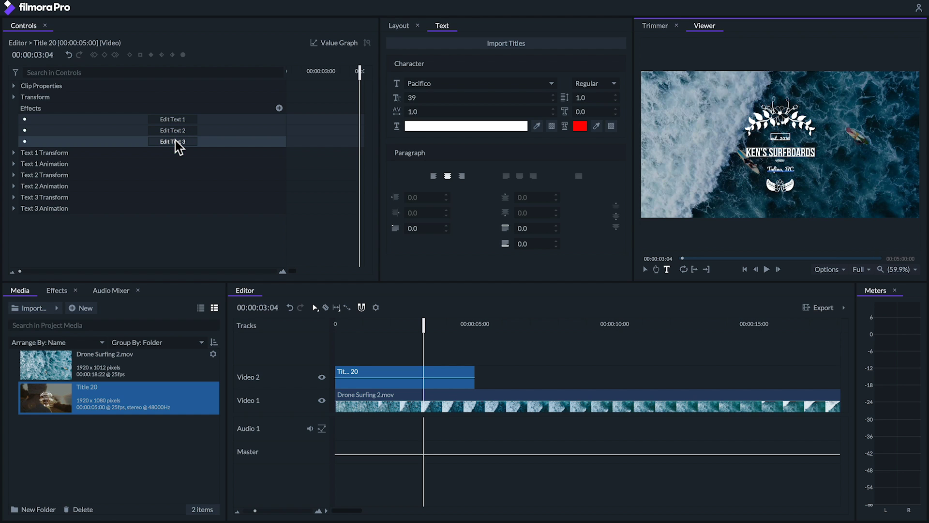
pyautogui.moveTo(424, 323); pyautogui.dragTo(335, 324)
pyautogui.press('space')
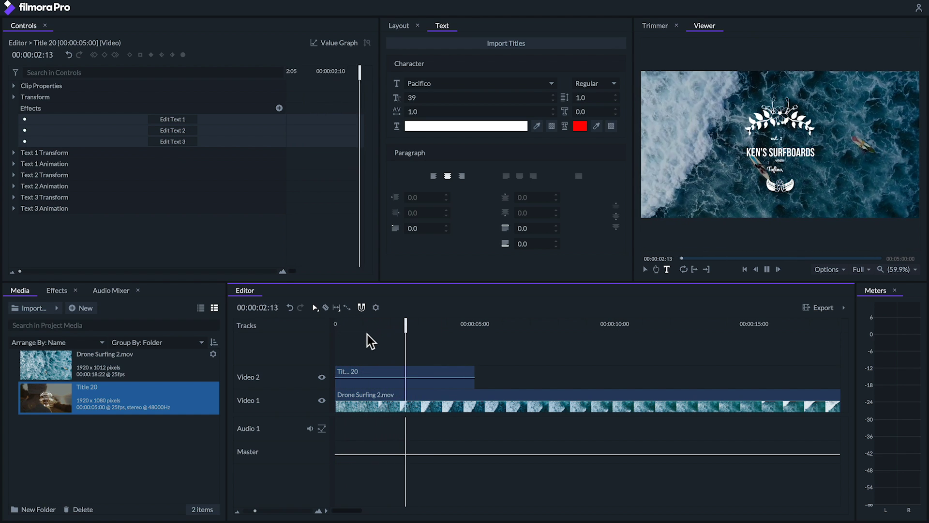
pyautogui.press('space')
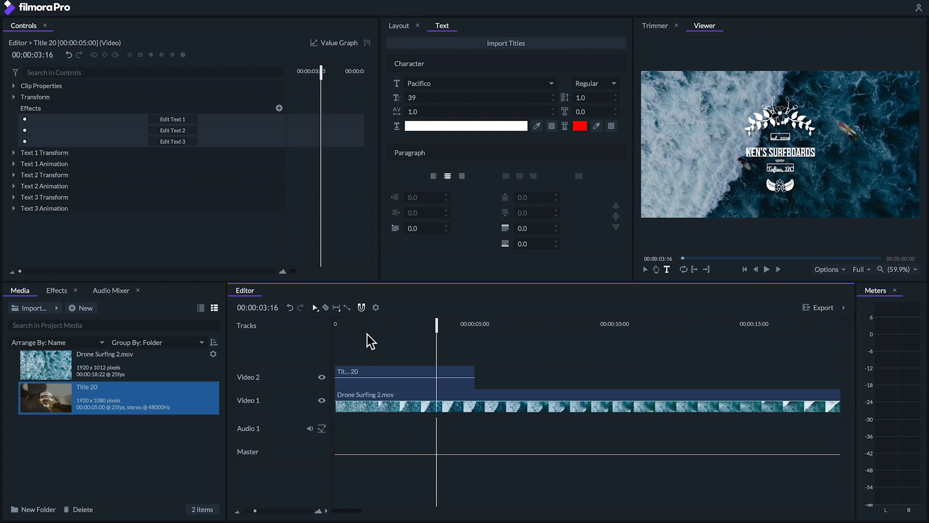
# Step: Set the Text 2 animation to Random 2 and preview it
pyautogui.click(13, 186)
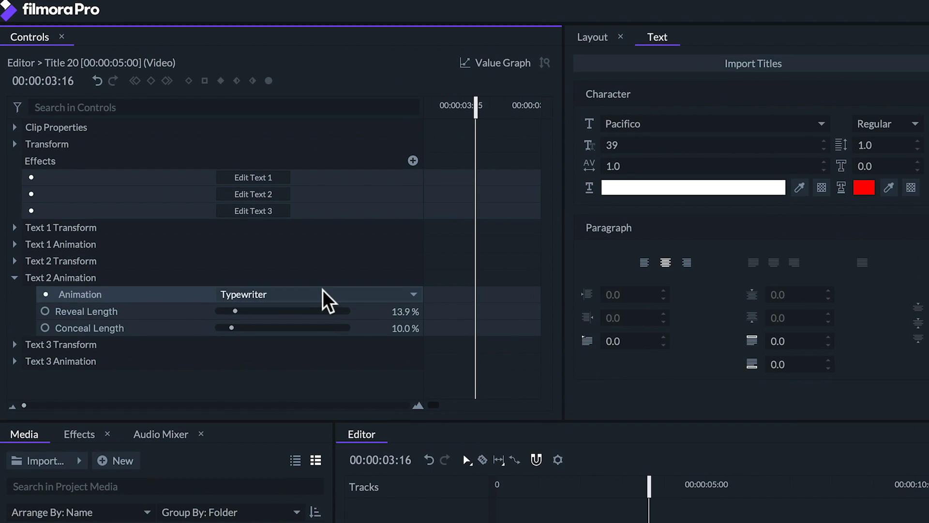
pyautogui.click(269, 241)
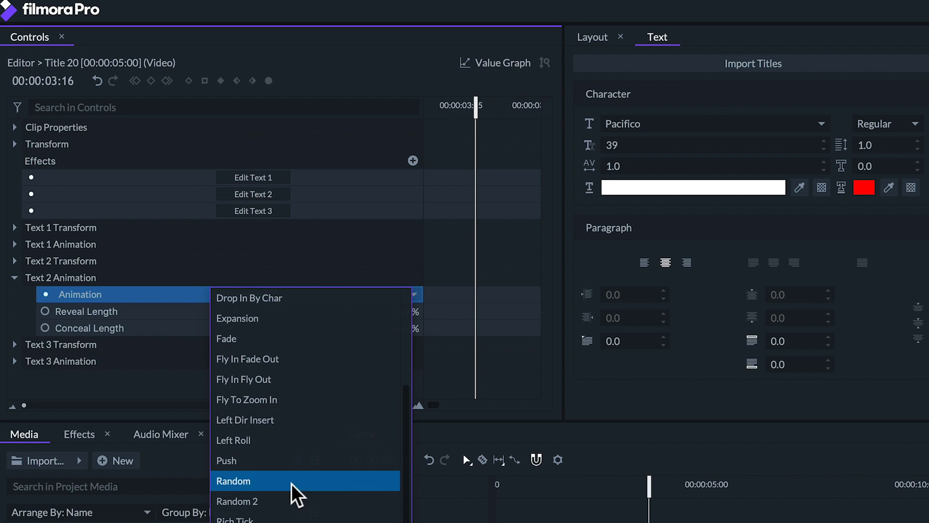
pyautogui.click(291, 500)
pyautogui.moveTo(645, 485); pyautogui.dragTo(517, 486)
pyautogui.press('space')
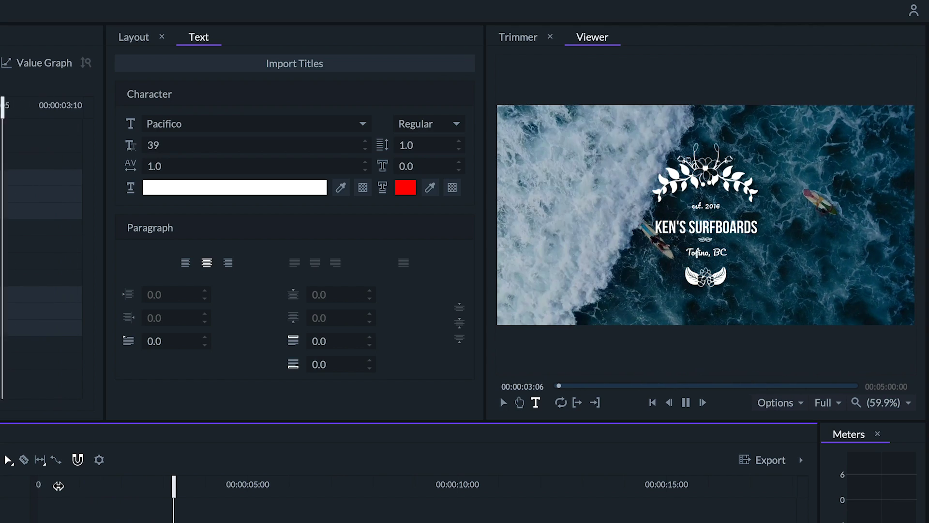
pyautogui.press('space')
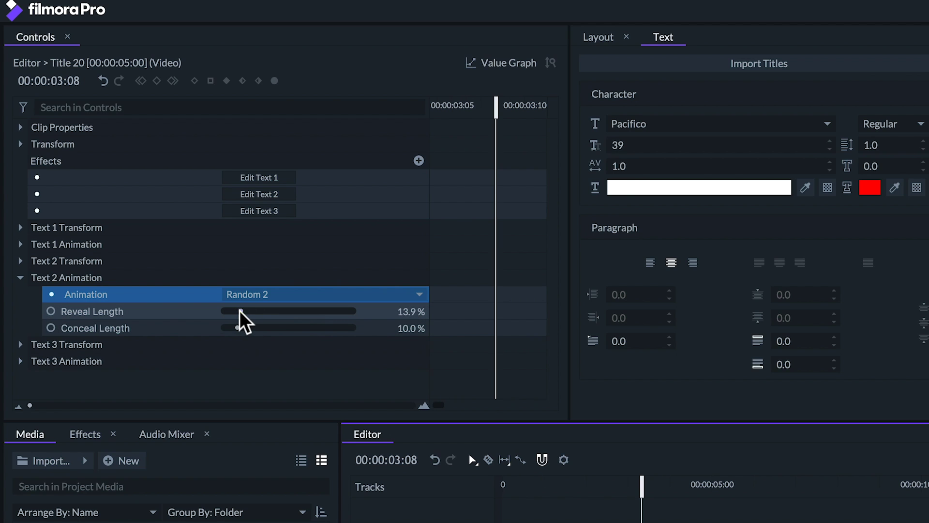
# Step: Increase Text 2's Reveal Length to 43% and replay to check the reveal
pyautogui.moveTo(241, 311); pyautogui.dragTo(280, 312)
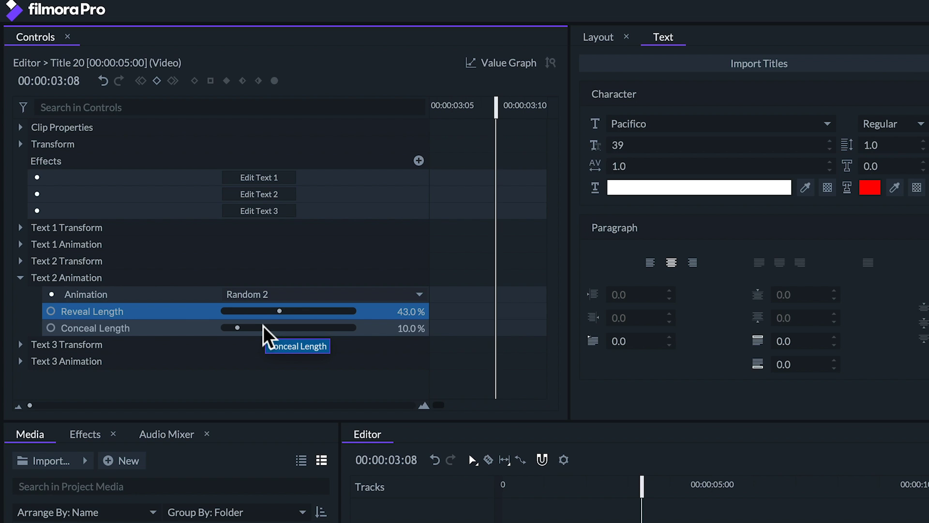
pyautogui.click(547, 484)
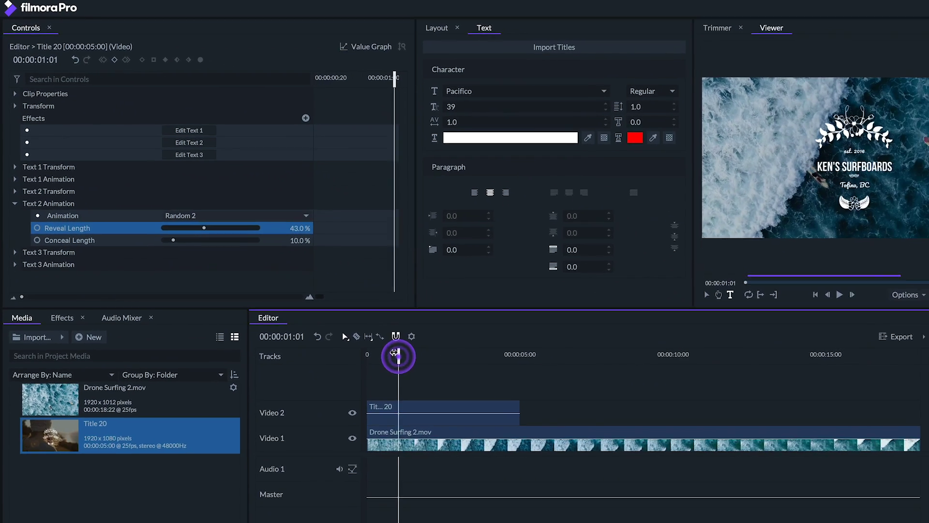
pyautogui.press('space')
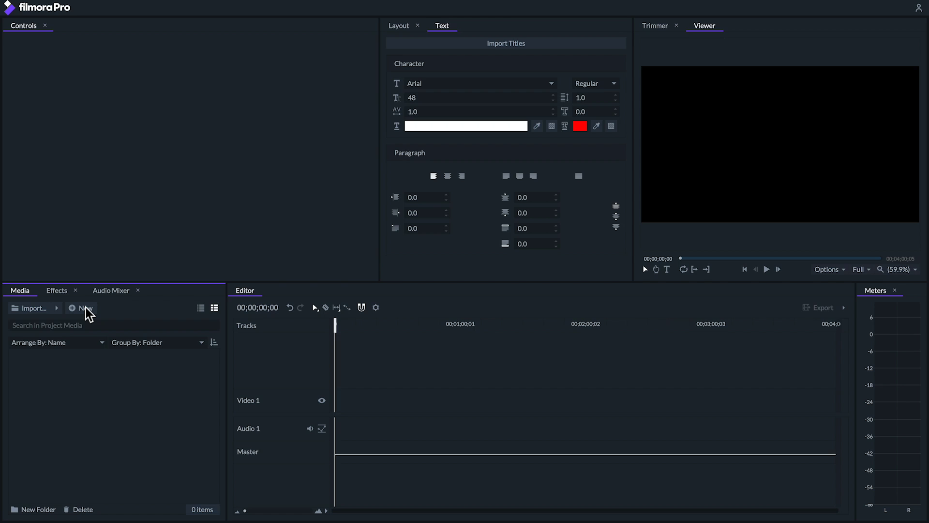
# Step: Create a black 1920×1080 plane named 'Space' and lay it on Video 1, zooming in on it
pyautogui.click(87, 312)
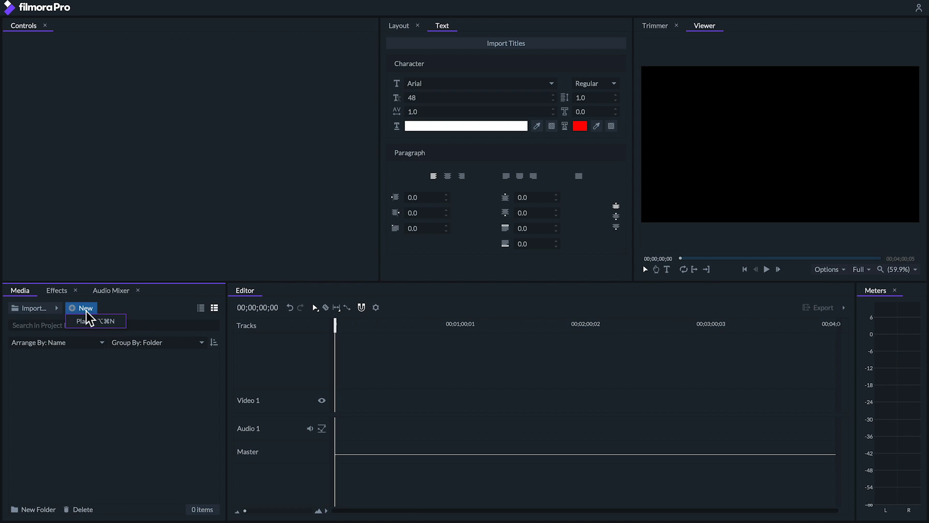
pyautogui.click(87, 321)
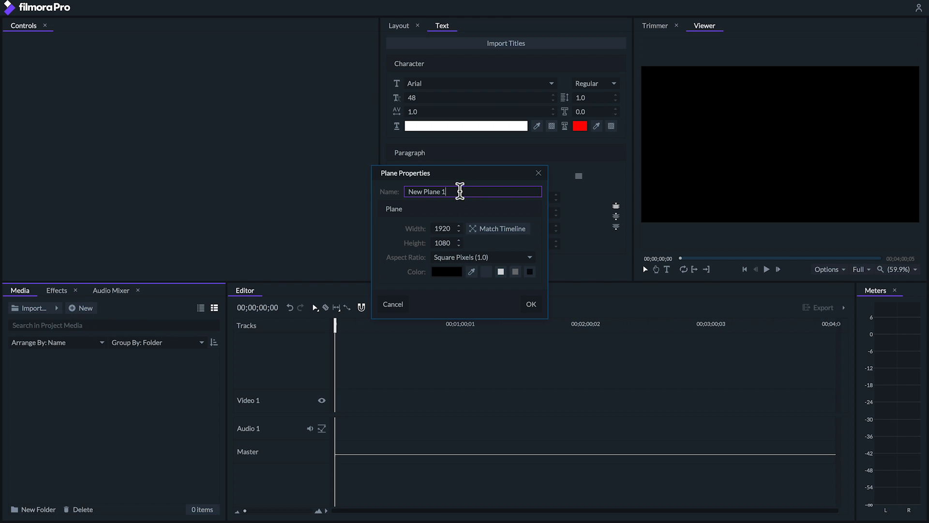
pyautogui.moveTo(460, 191); pyautogui.dragTo(375, 190)
pyautogui.click(531, 305)
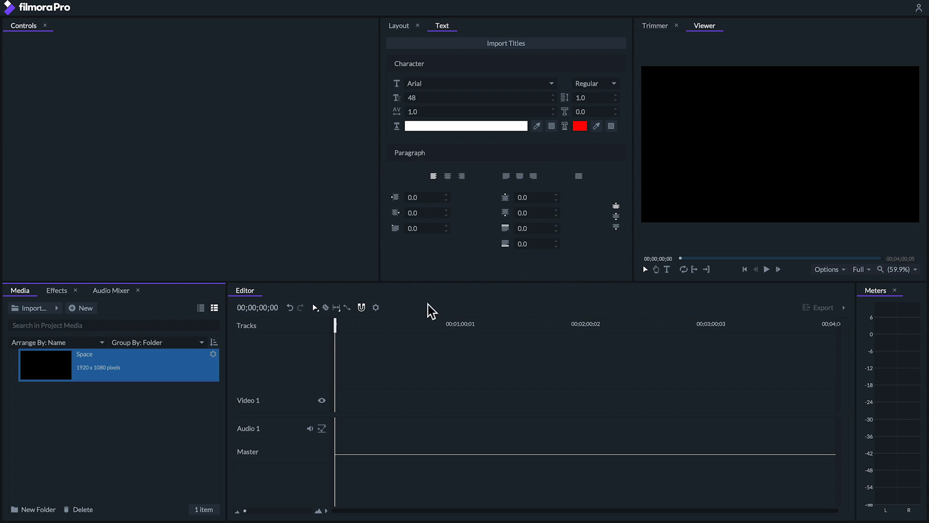
pyautogui.moveTo(60, 366); pyautogui.dragTo(320, 475)
pyautogui.press('\\')
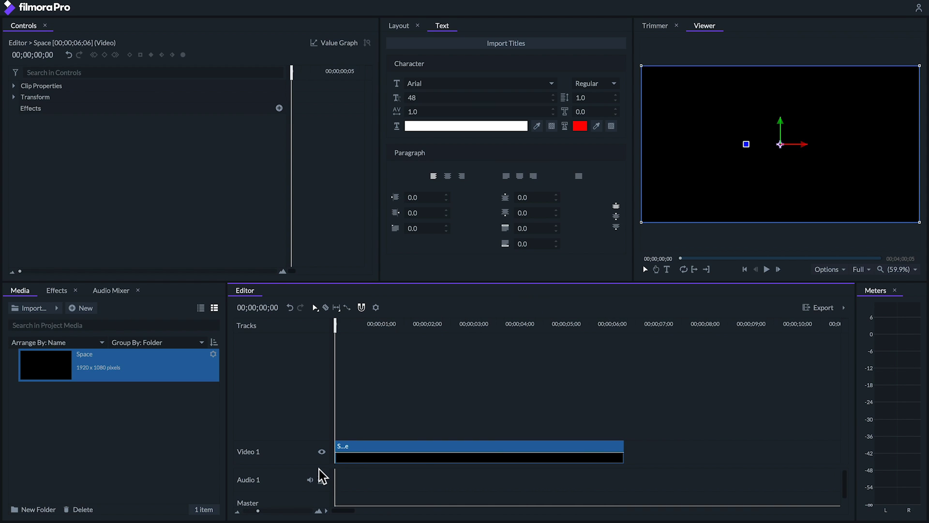
# Step: Search effects for 'frac' and apply Fractal Noise to the Space clip
pyautogui.click(57, 290)
pyautogui.click(50, 307)
pyautogui.write('frac')
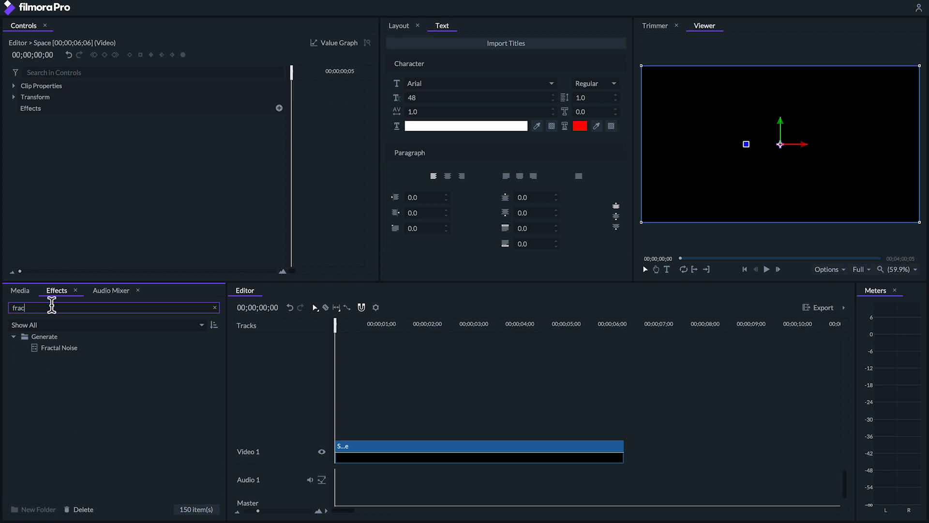
pyautogui.click(81, 348)
pyautogui.moveTo(82, 349); pyautogui.dragTo(360, 449)
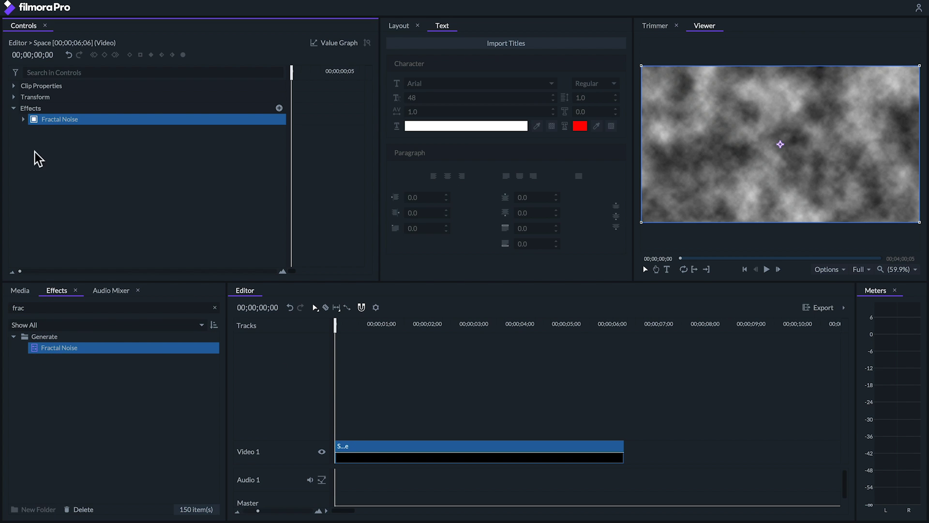
# Step: Switch the Fractal Noise preset to Starfield and widen the Viewer to see the stars
pyautogui.click(23, 119)
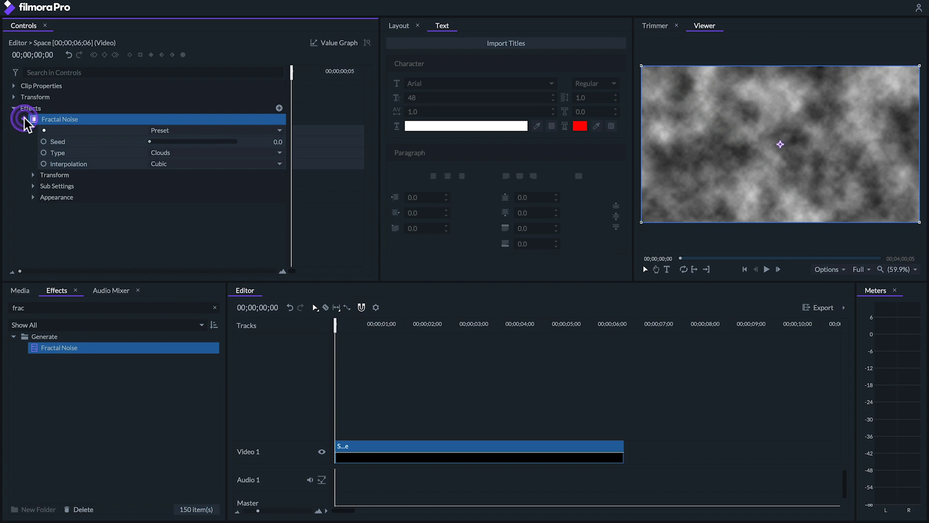
pyautogui.click(198, 135)
pyautogui.click(193, 255)
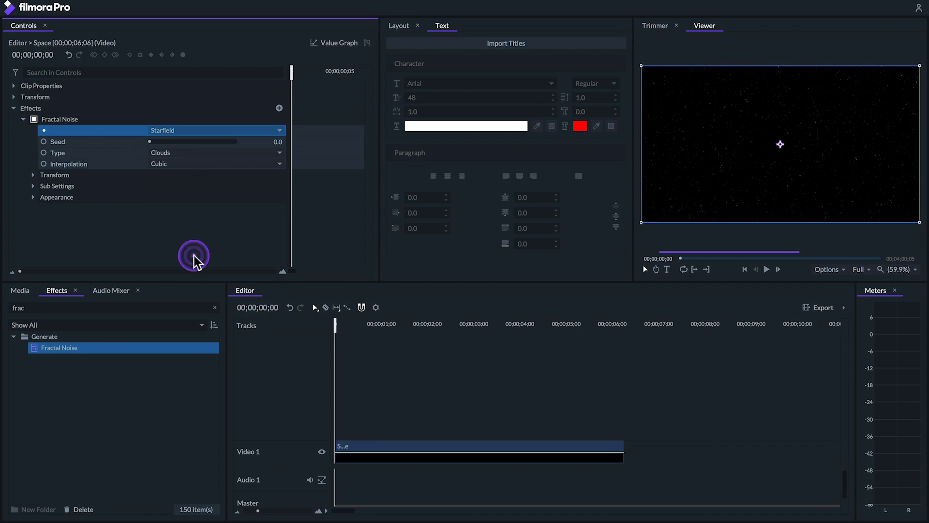
pyautogui.click(479, 376)
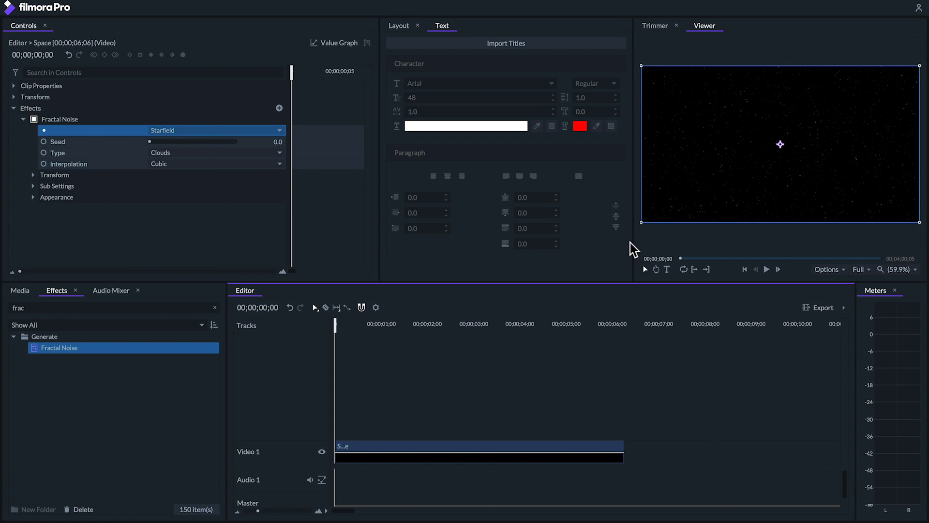
pyautogui.moveTo(630, 248); pyautogui.dragTo(624, 247)
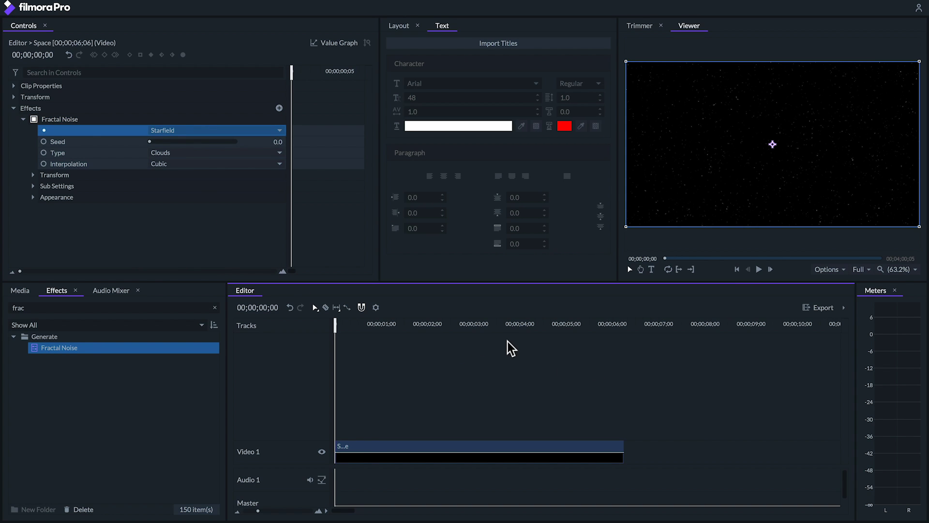
# Step: Import Title 28 from the installed titles into the project's media bin
pyautogui.click(27, 293)
pyautogui.click(57, 310)
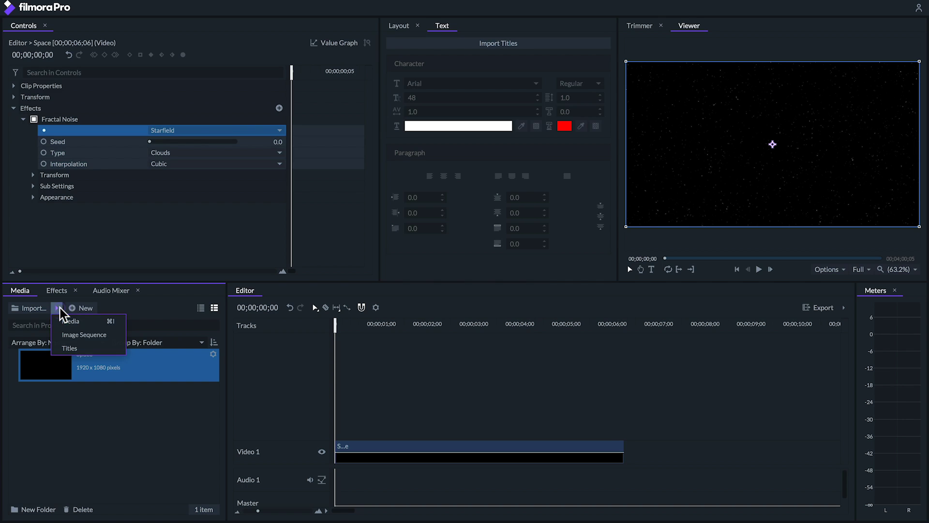
pyautogui.click(92, 339)
pyautogui.moveTo(534, 203); pyautogui.dragTo(529, 272)
pyautogui.click(409, 230)
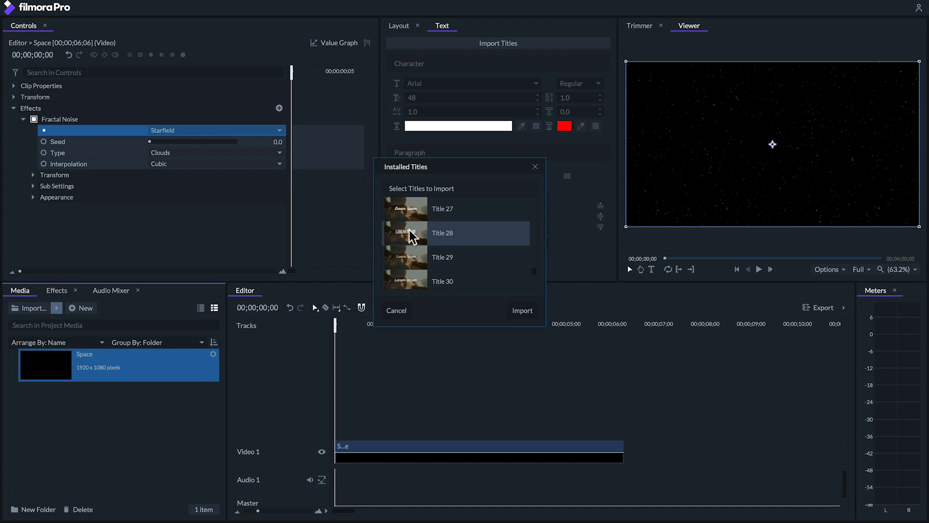
pyautogui.click(526, 315)
# Step: Place Title 28 on a new track above the starfield and move to one second in
pyautogui.click(41, 394)
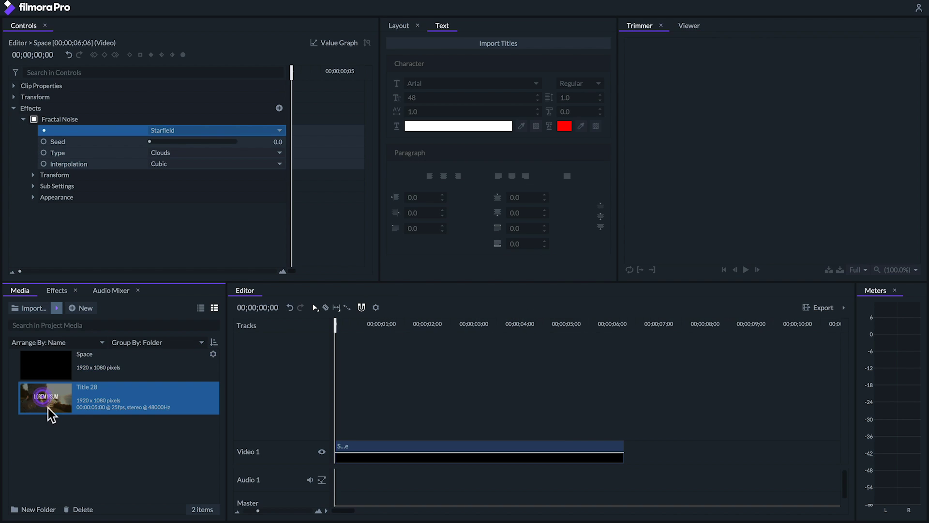
pyautogui.moveTo(41, 394); pyautogui.dragTo(345, 424)
pyautogui.moveTo(332, 321); pyautogui.dragTo(380, 320)
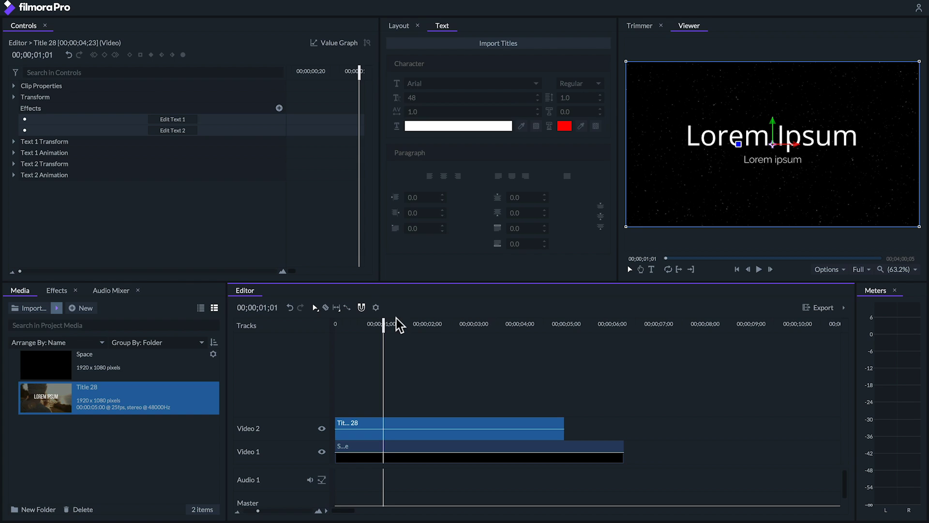
# Step: Retype Title 28's main line as FILMORAPRO in Gobold Bold and clear the Lorem ipsum second line
pyautogui.click(170, 118)
pyautogui.write('FILM')
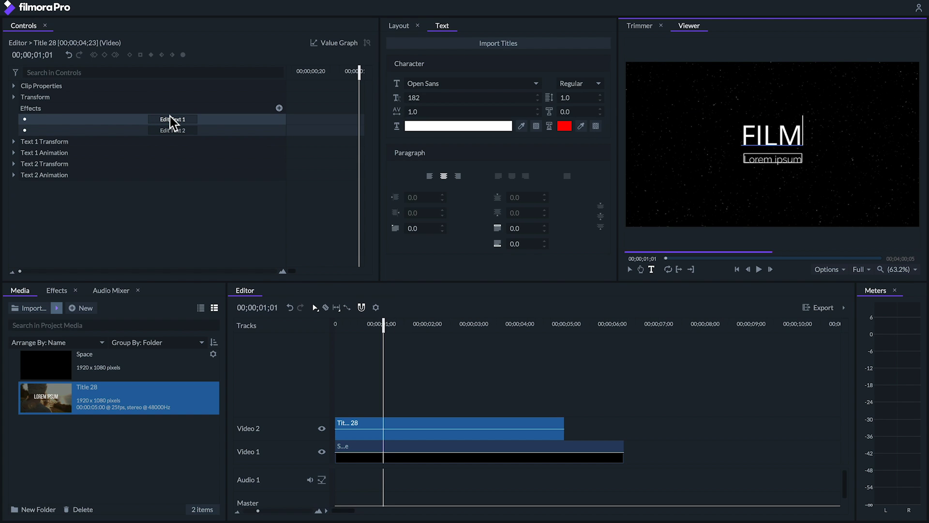
pyautogui.write('ORAPRO')
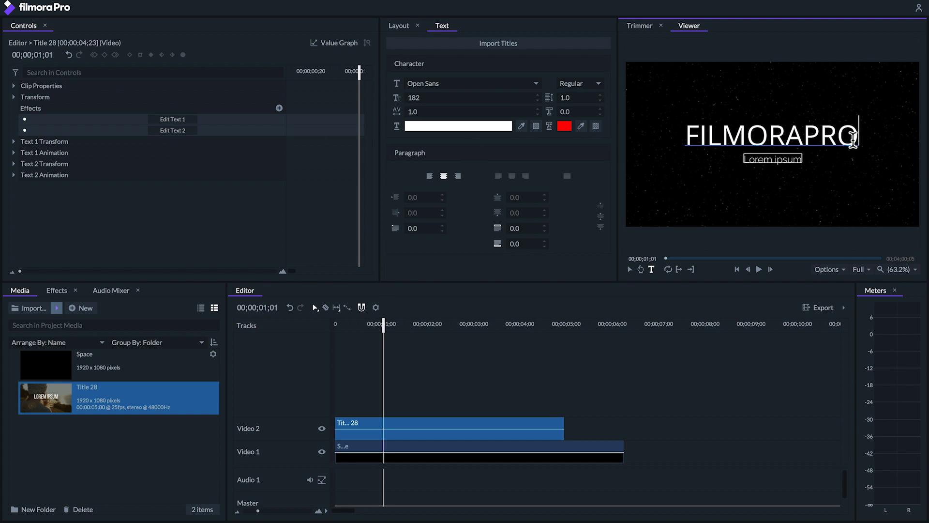
pyautogui.moveTo(853, 138); pyautogui.dragTo(688, 131)
pyautogui.click(536, 84)
pyautogui.scroll(15, 507, 121)
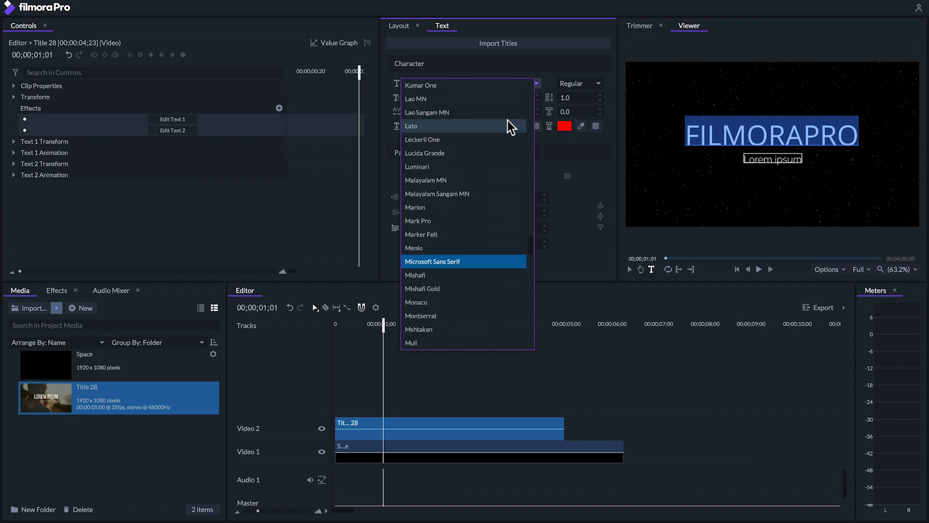
pyautogui.scroll(2, 507, 127)
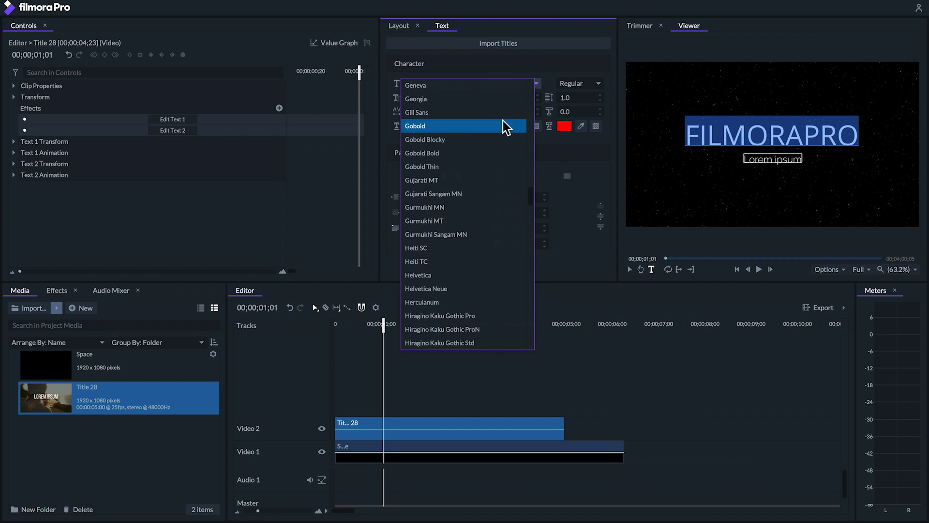
pyautogui.click(444, 151)
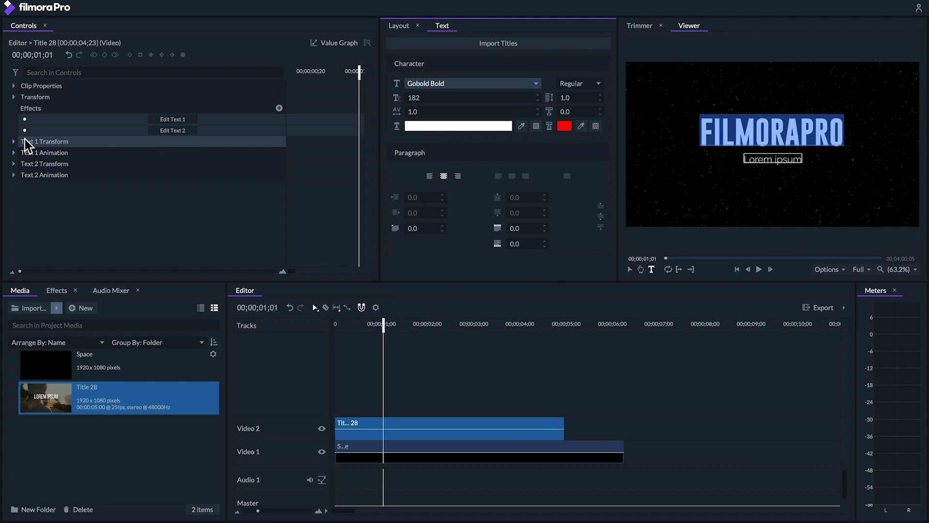
pyautogui.click(170, 132)
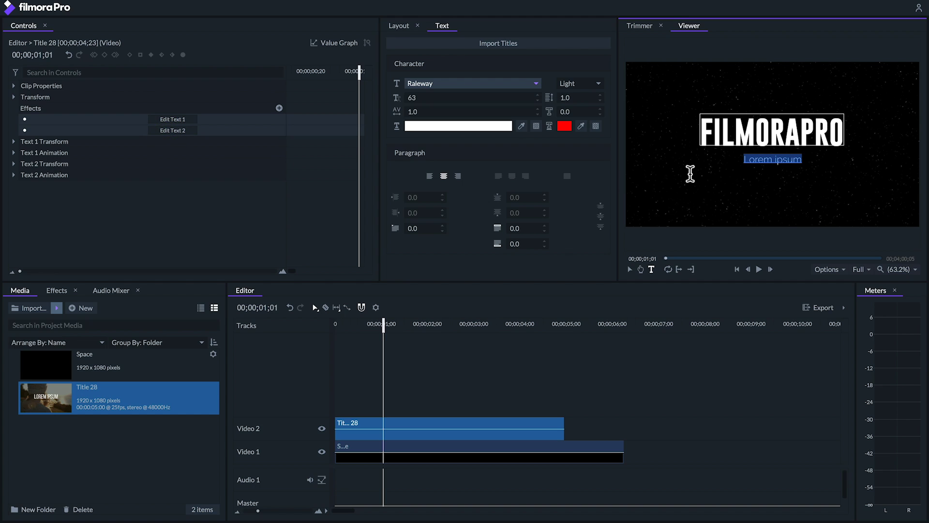
pyautogui.press('BackSpace')
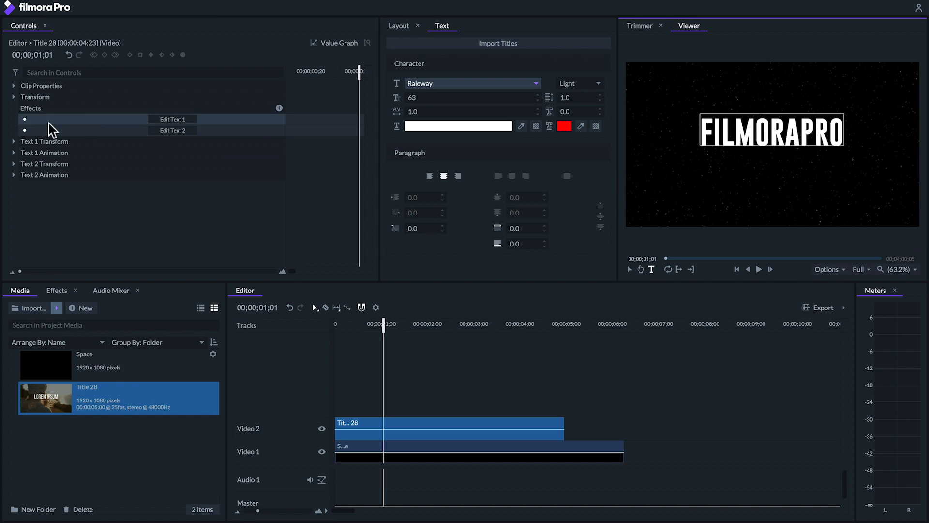
# Step: Give Text 1 the Cinema Style animation with 22% reveal length and 0% conceal length
pyautogui.click(13, 153)
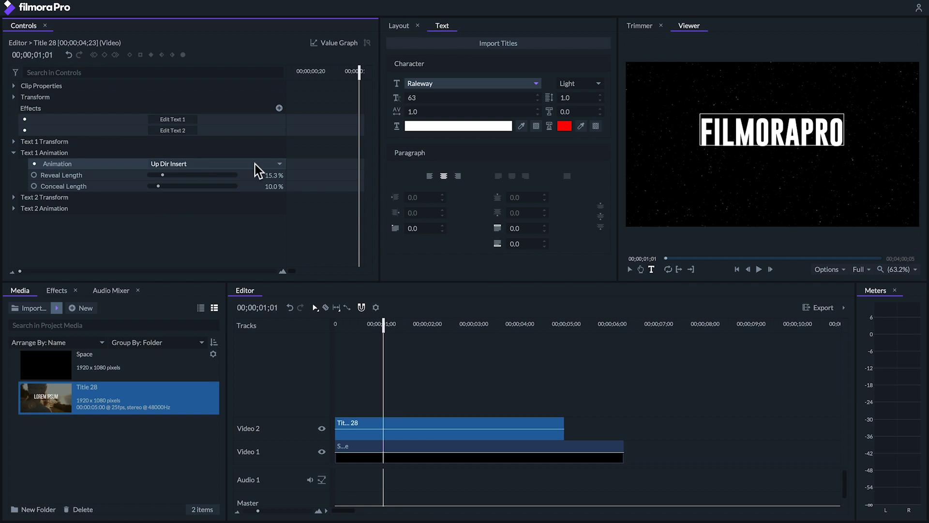
pyautogui.click(279, 164)
pyautogui.scroll(5, 238, 179)
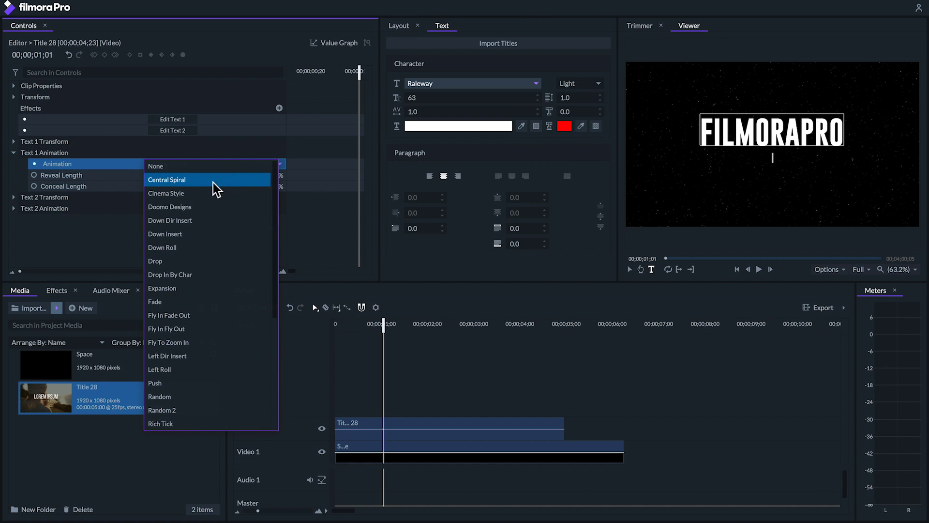
pyautogui.click(163, 193)
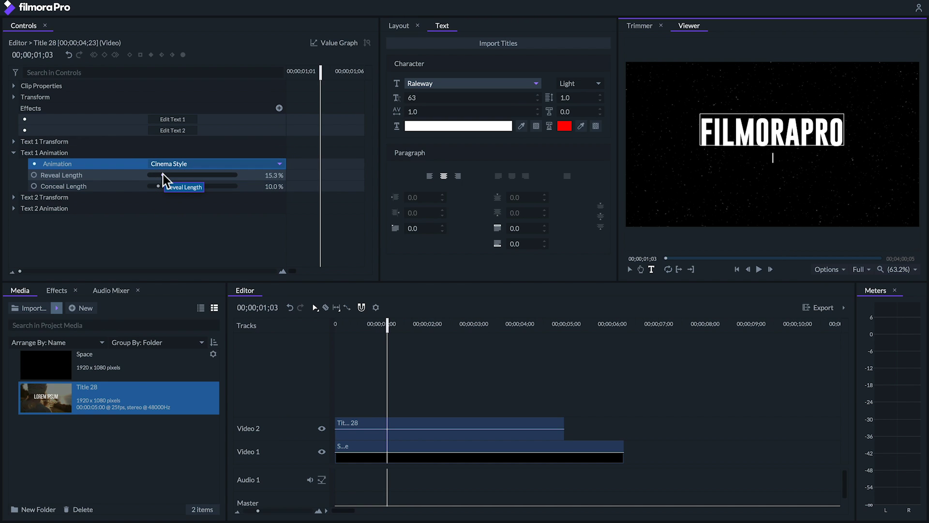
pyautogui.click(164, 174)
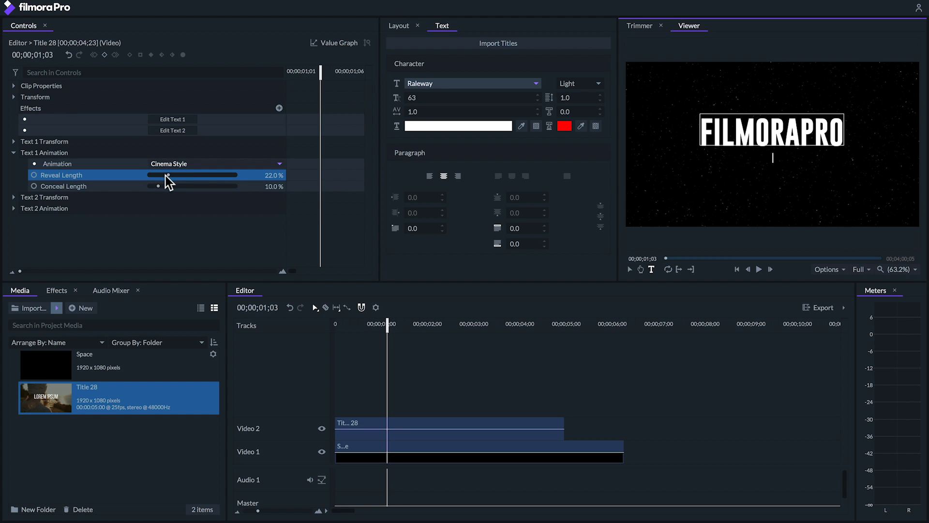
pyautogui.moveTo(158, 184); pyautogui.dragTo(147, 183)
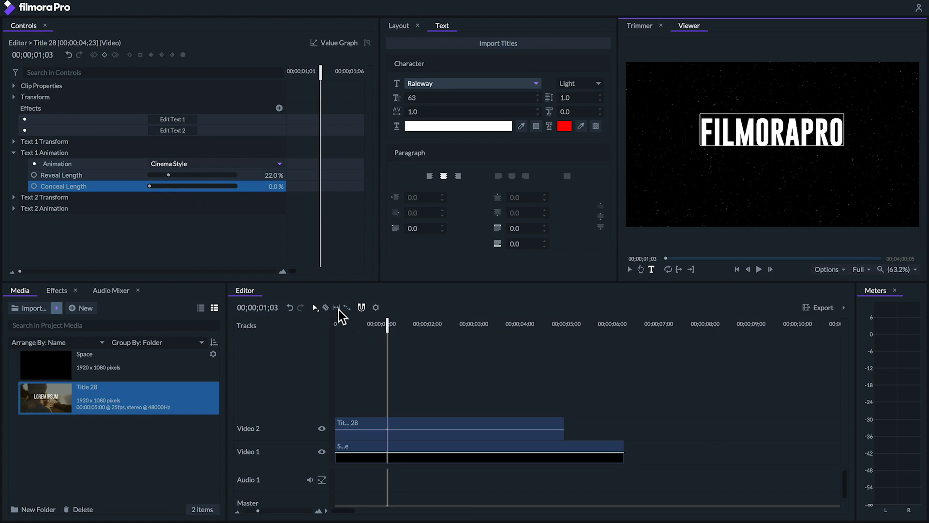
pyautogui.click(14, 141)
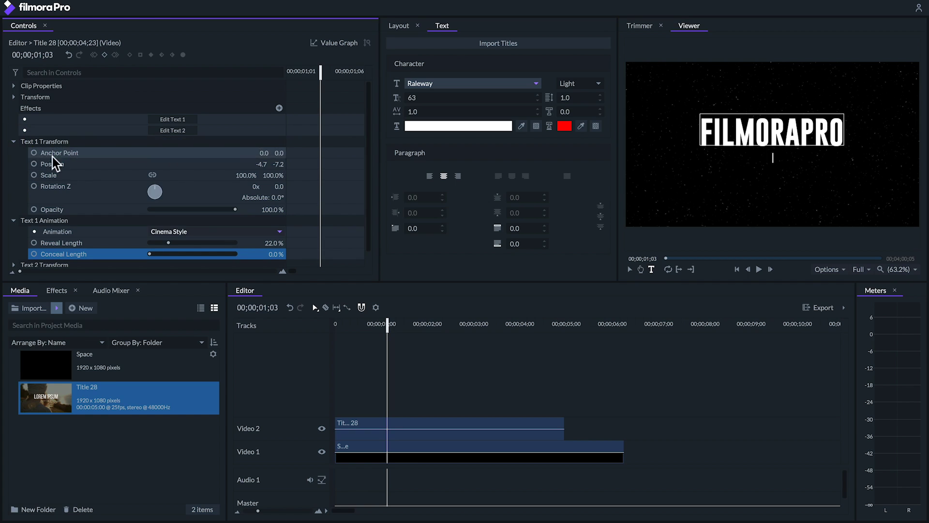
# Step: Move FILMORAPRO to position -4.7, -55.2 and add a Scale keyframe at 00;00;00;00
pyautogui.click(630, 269)
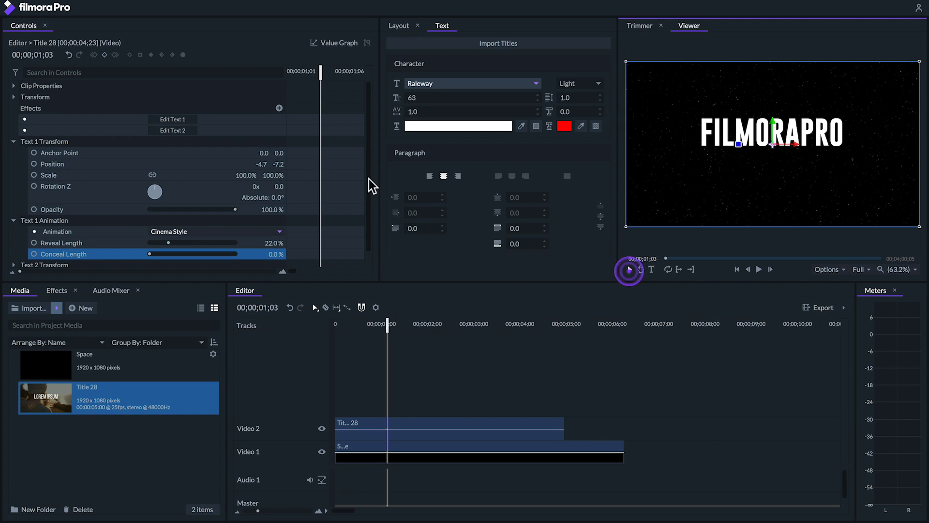
pyautogui.click(217, 164)
pyautogui.moveTo(278, 164); pyautogui.dragTo(208, 187)
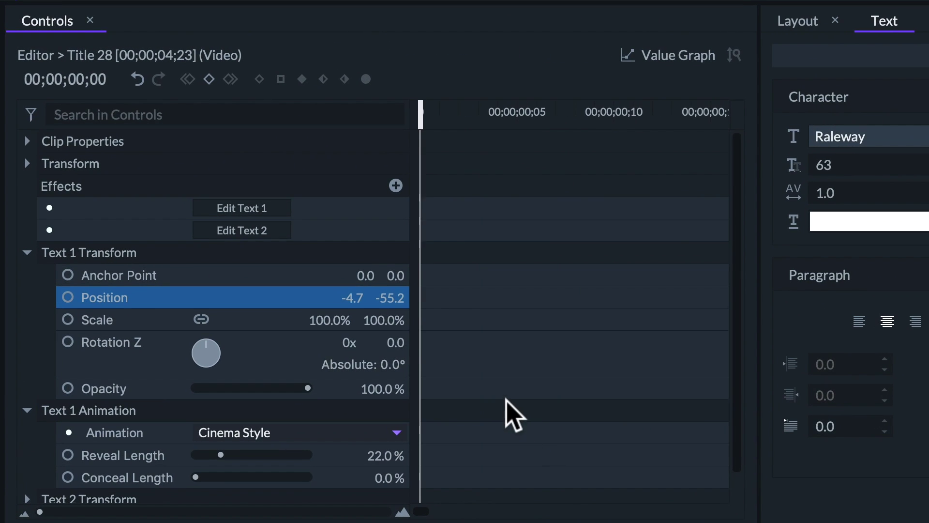
pyautogui.click(68, 320)
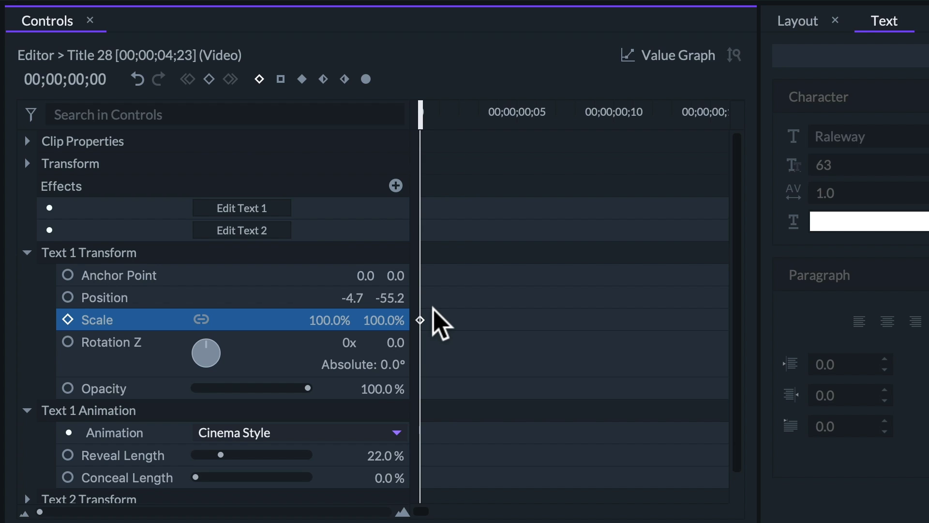
# Step: Add a second Scale keyframe at 00;00;02;06 with the scale set to 80%
pyautogui.moveTo(420, 115); pyautogui.dragTo(655, 141)
pyautogui.click(209, 79)
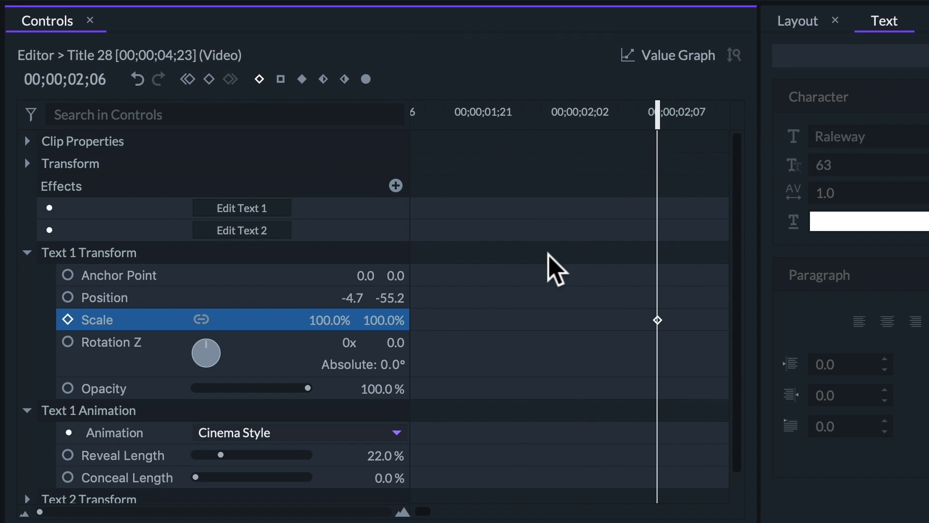
pyautogui.click(25, 514)
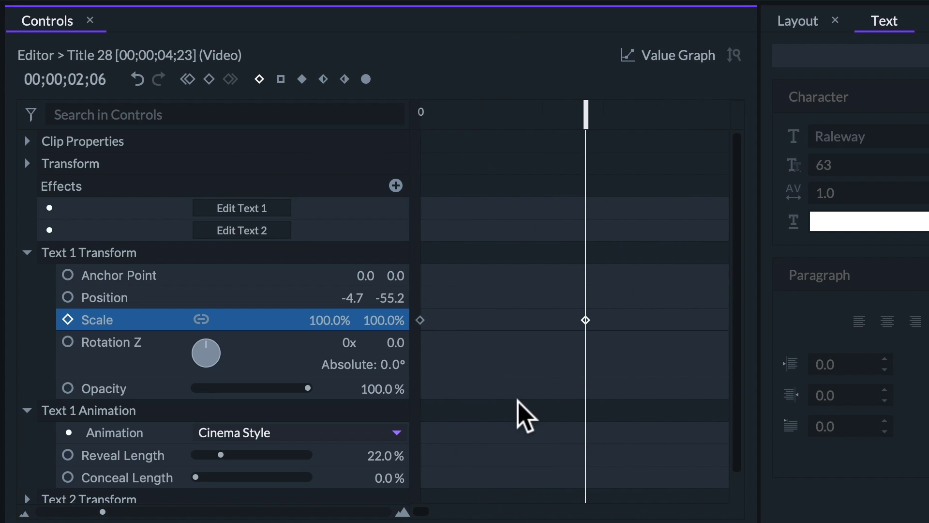
pyautogui.click(316, 320)
pyautogui.write('80')
pyautogui.press('Return')
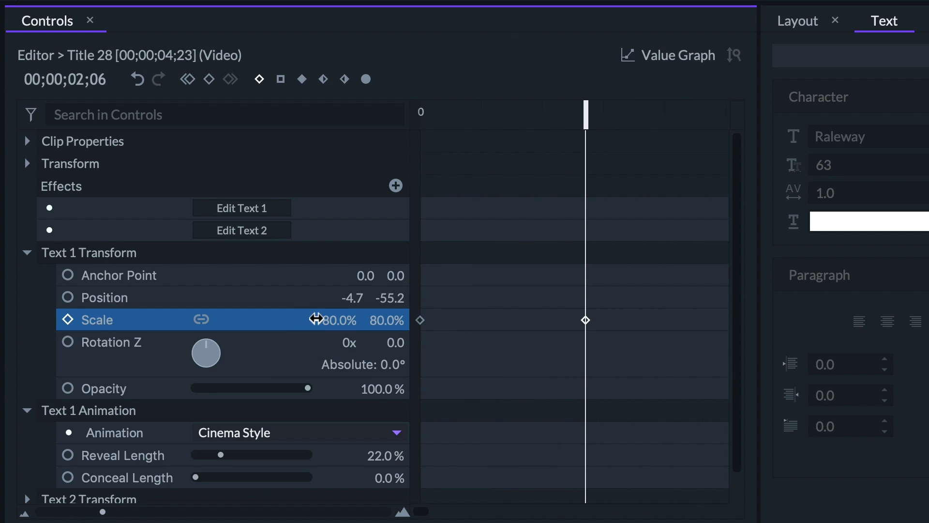
# Step: Ease the 100%-to-80% scale curve in the value graph and preview it
pyautogui.click(323, 80)
pyautogui.click(682, 58)
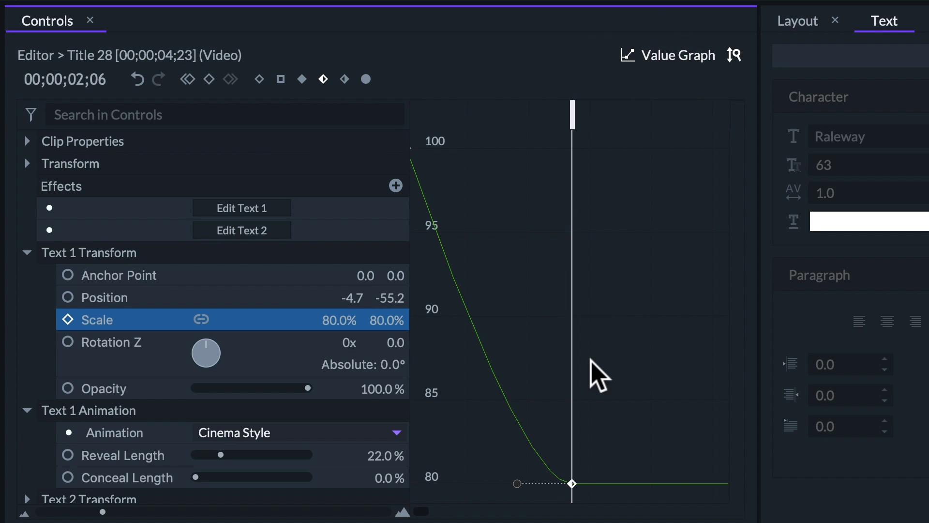
pyautogui.moveTo(510, 477); pyautogui.dragTo(438, 473)
pyautogui.press('space')
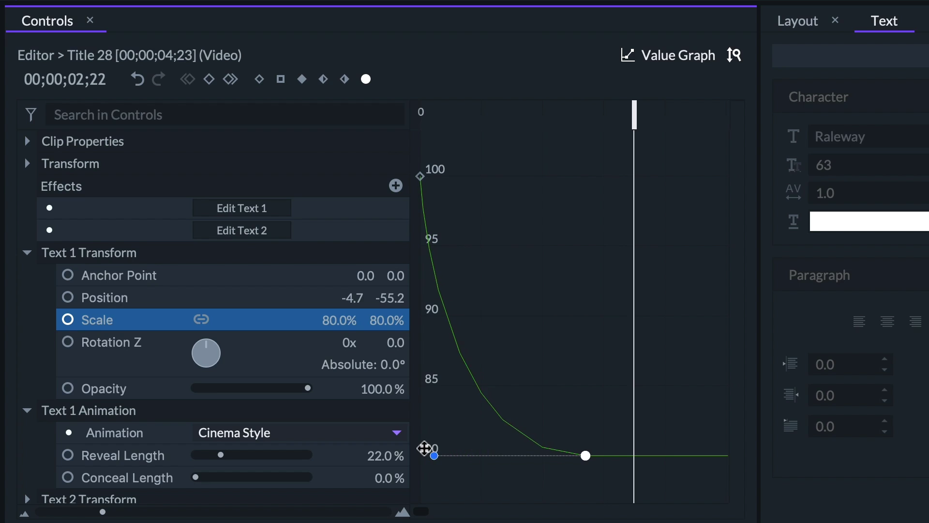
pyautogui.moveTo(634, 116); pyautogui.dragTo(383, 114)
pyautogui.press('space')
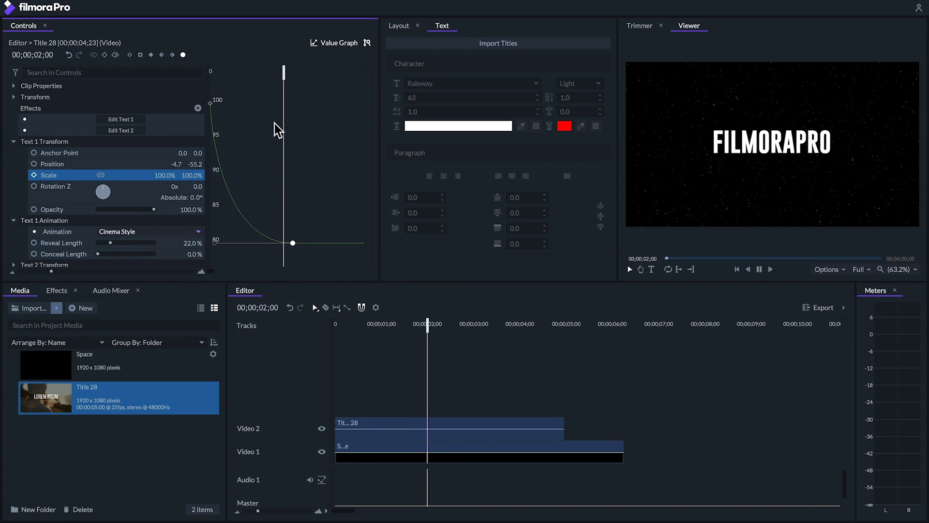
# Step: Add the text POWER UP YOUR STORY in Copperplate, size 33, with wider letter spacing
pyautogui.press('space')
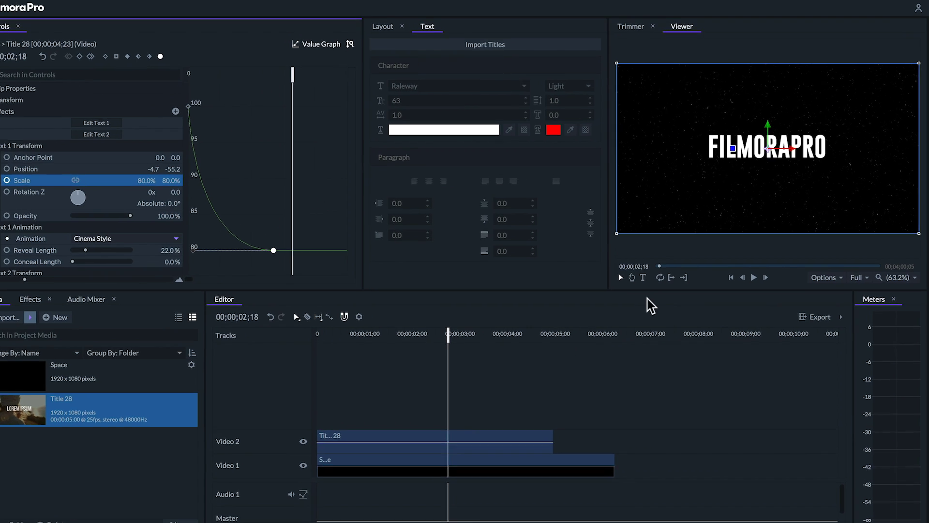
pyautogui.click(648, 271)
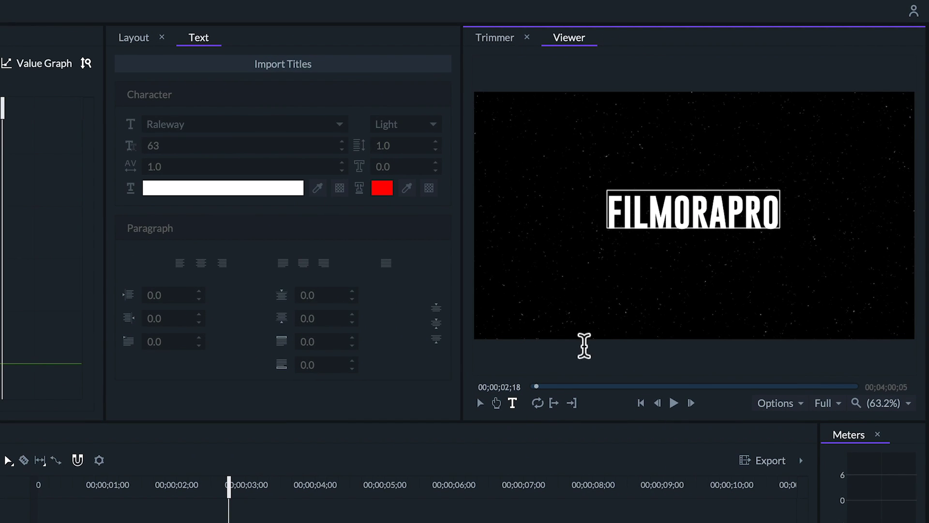
pyautogui.click(618, 265)
pyautogui.write('POWER UP YOUR STORY')
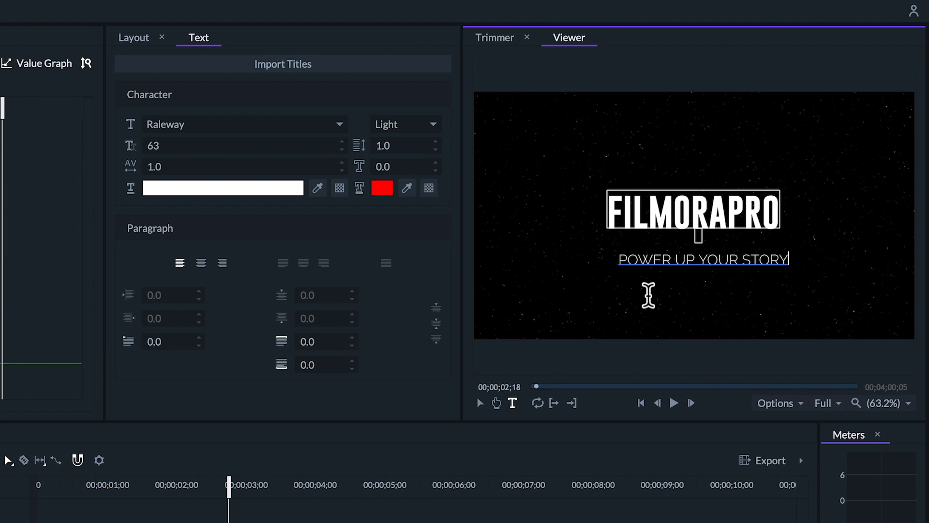
pyautogui.moveTo(790, 259); pyautogui.dragTo(589, 255)
pyautogui.click(334, 124)
pyautogui.scroll(5, 329, 162)
pyautogui.scroll(15, 322, 197)
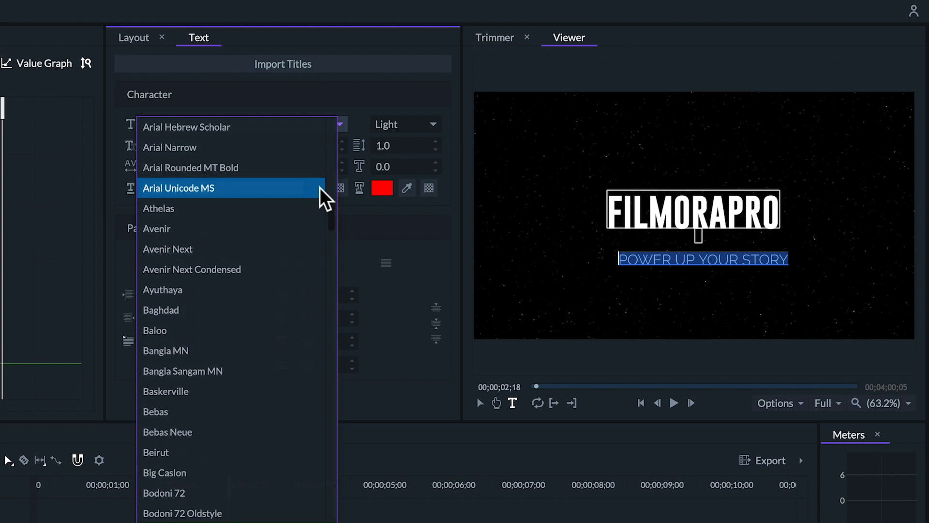
pyautogui.scroll(-5, 321, 197)
pyautogui.click(238, 465)
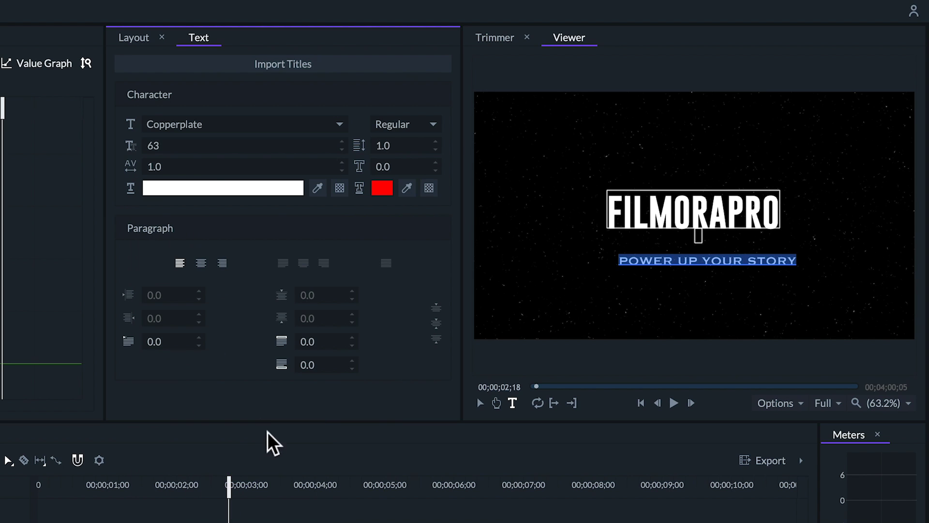
pyautogui.moveTo(176, 143); pyautogui.dragTo(178, 165)
pyautogui.moveTo(235, 138); pyautogui.dragTo(246, 139)
# Step: Centre the subtitle horizontally and move it just under FILMORAPRO at Y 627.5
pyautogui.click(130, 38)
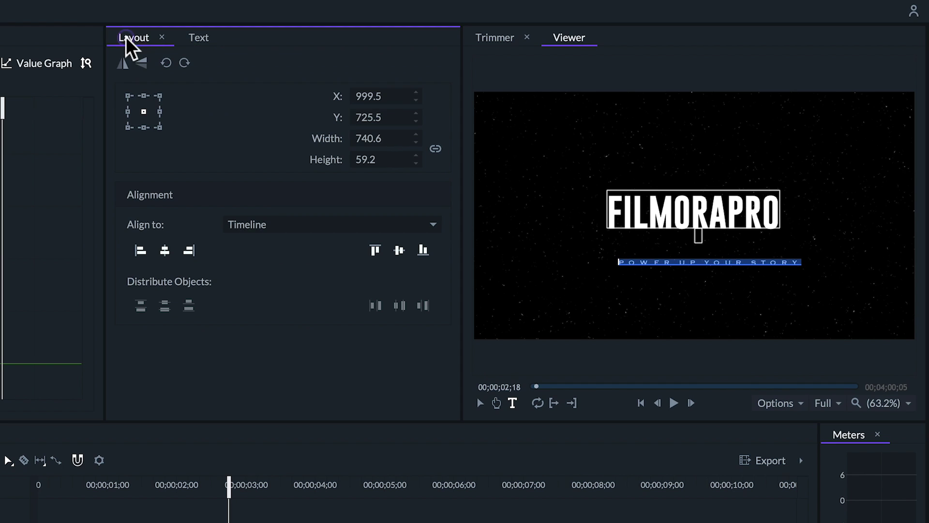
pyautogui.click(164, 251)
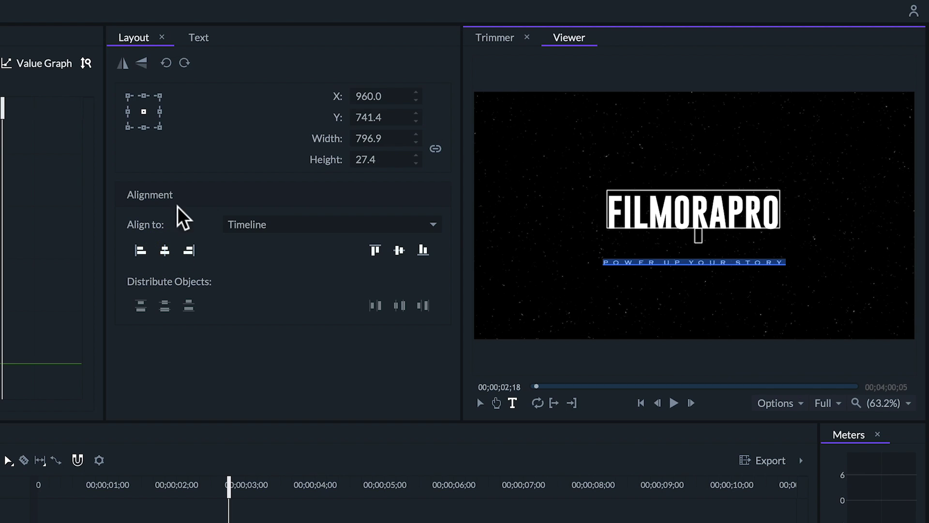
pyautogui.click(479, 401)
pyautogui.moveTo(601, 234); pyautogui.dragTo(602, 204)
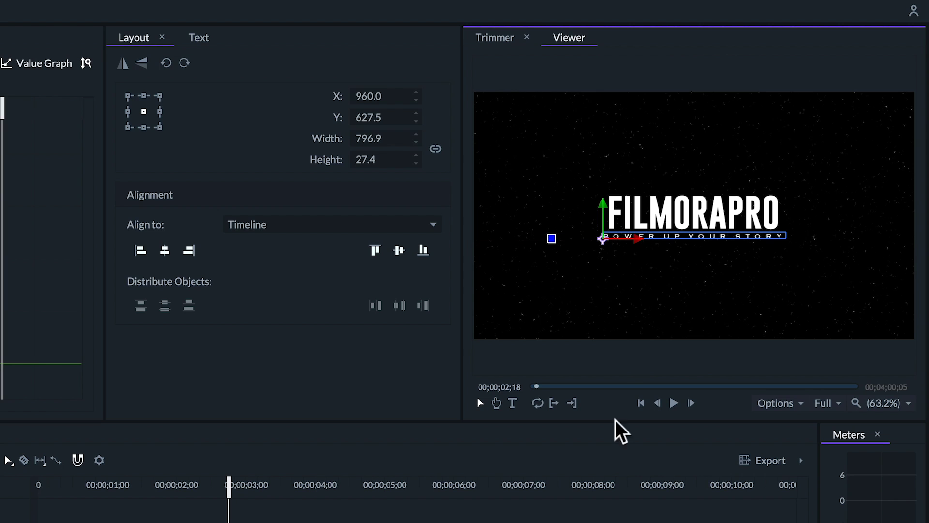
# Step: Keyframe the subtitle's Scale from 80% up to 100% over about two seconds
pyautogui.click(530, 519)
pyautogui.click(256, 510)
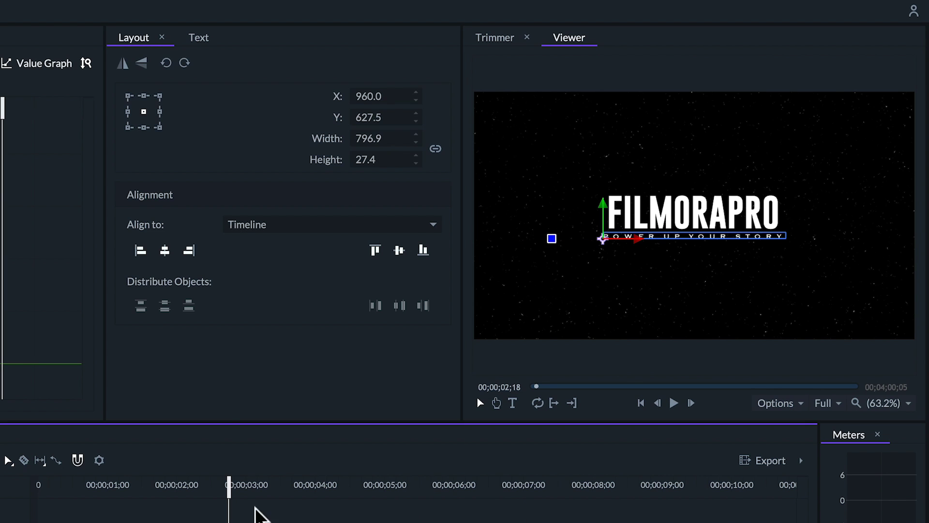
pyautogui.click(6, 63)
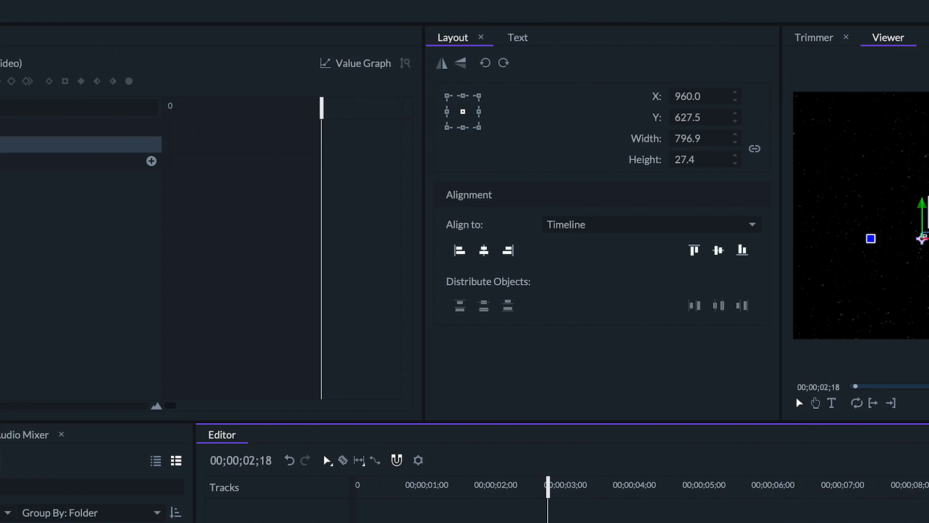
pyautogui.click(20, 144)
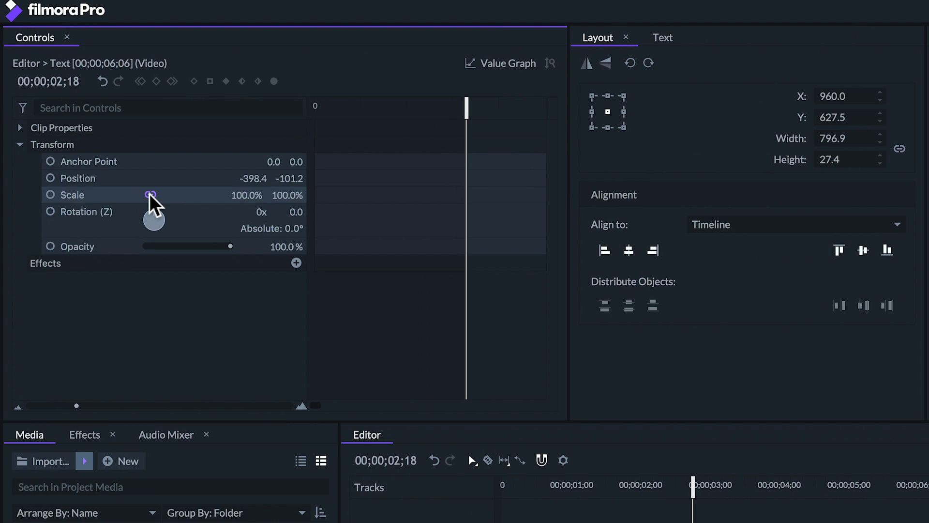
pyautogui.click(150, 196)
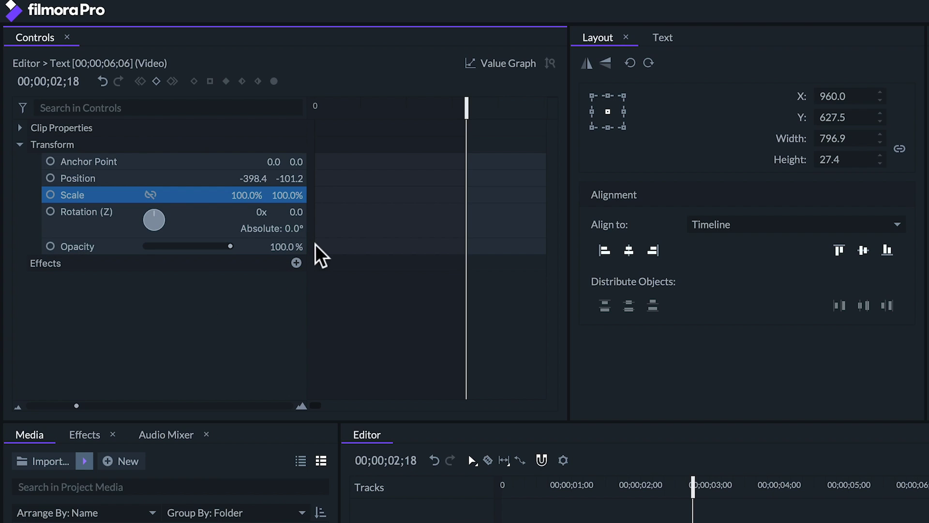
pyautogui.click(51, 194)
pyautogui.scroll(-2, 457, 332)
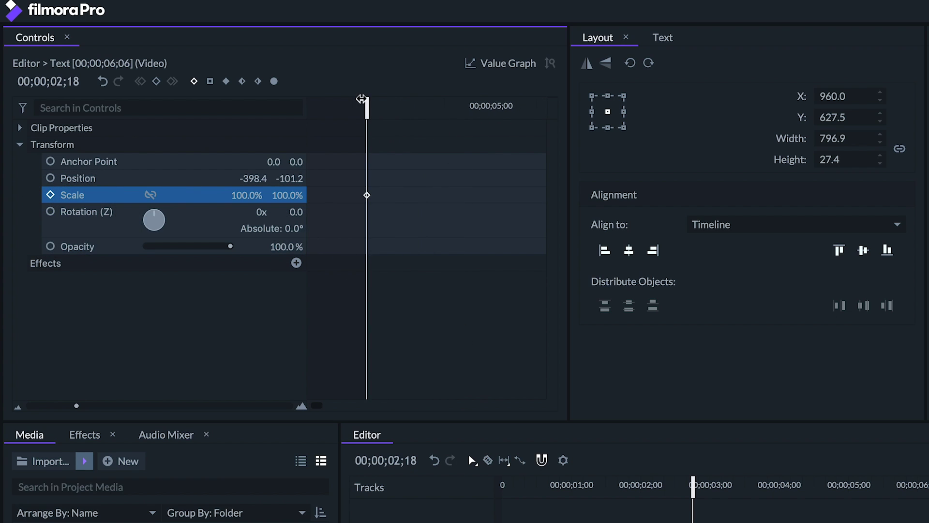
pyautogui.moveTo(361, 99); pyautogui.dragTo(478, 121)
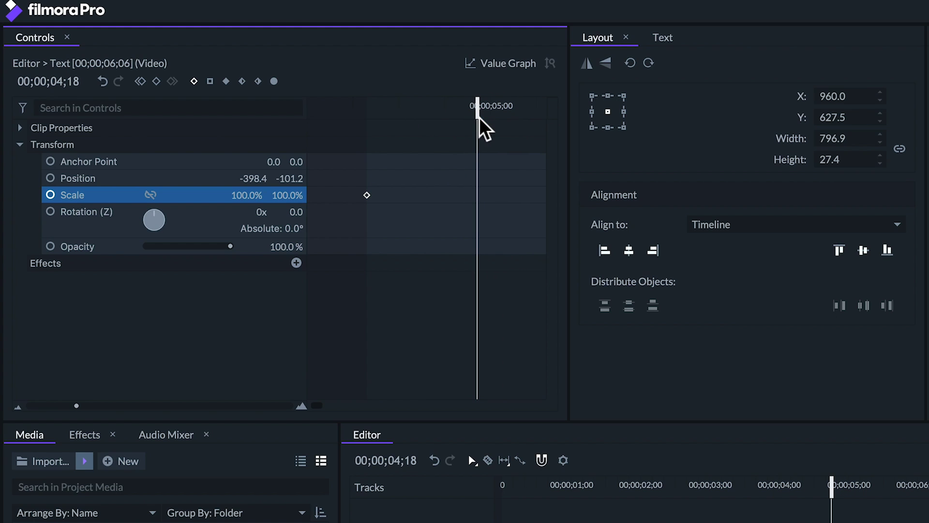
pyautogui.click(156, 80)
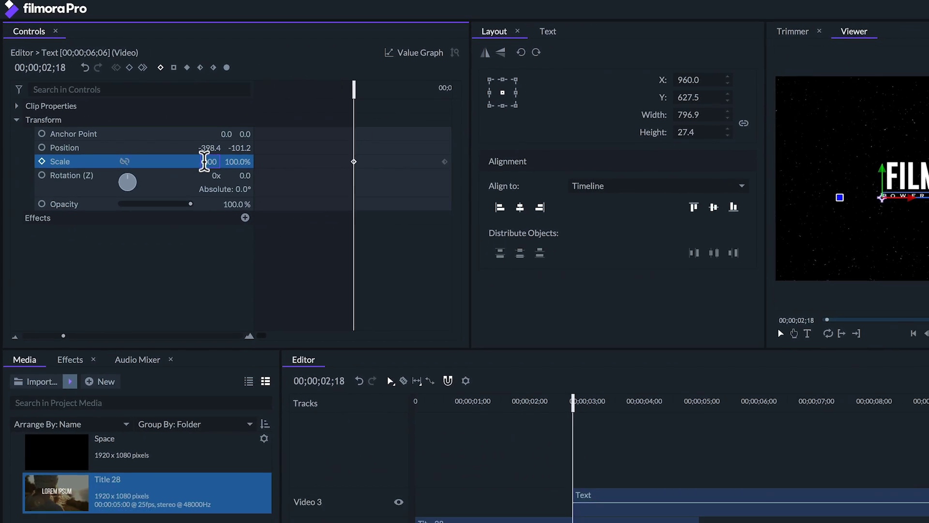
pyautogui.click(247, 195)
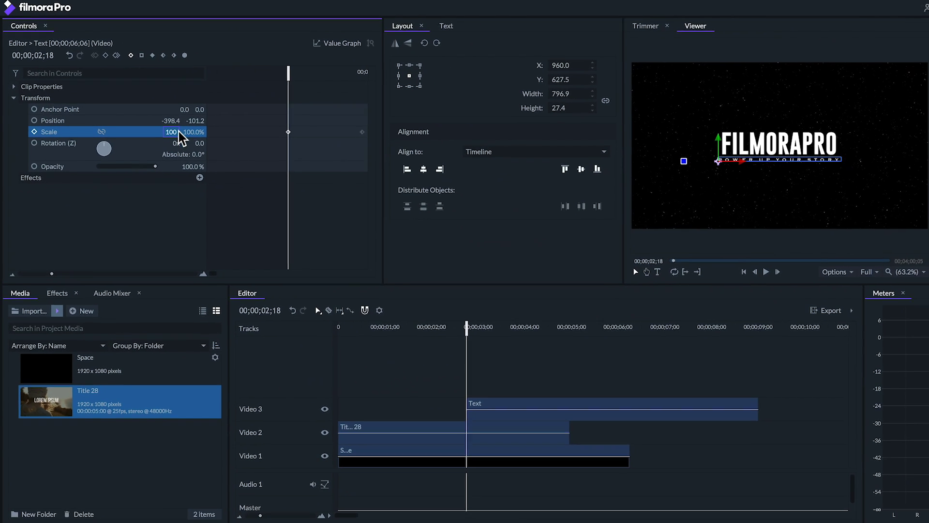
pyautogui.write('80')
pyautogui.press('Return')
# Step: Set the anchor point to 392, re-centre the text, and keyframe Opacity from 0% to 100%
pyautogui.moveTo(182, 108); pyautogui.dragTo(180, 106)
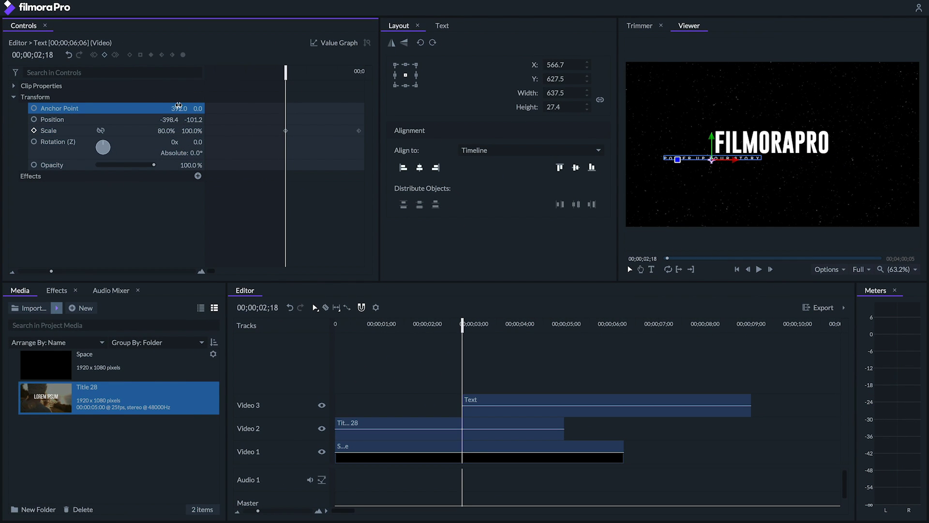
pyautogui.click(420, 168)
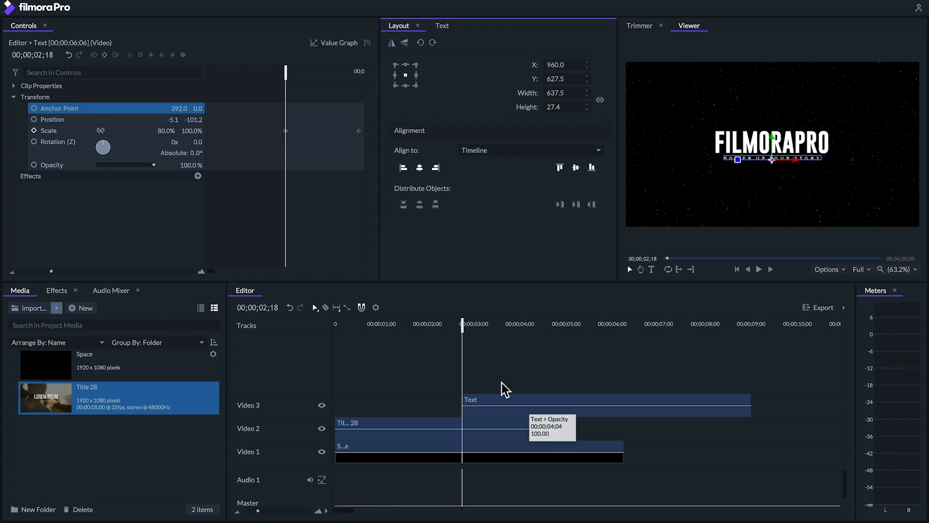
pyautogui.moveTo(462, 323); pyautogui.dragTo(525, 332)
pyautogui.click(477, 398)
pyautogui.click(32, 165)
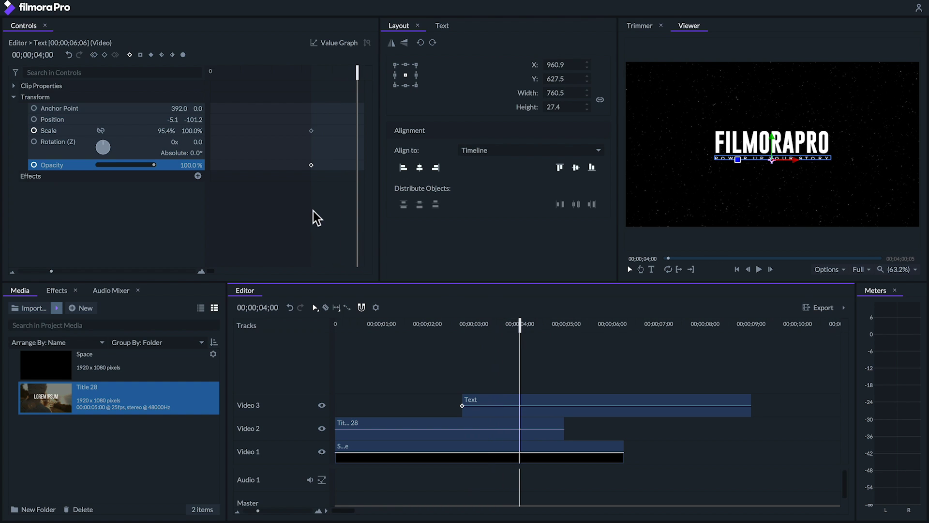
pyautogui.click(94, 55)
pyautogui.moveTo(153, 165); pyautogui.dragTo(98, 165)
# Step: Shift the Text clip to start near 01;00 and preview the subtitle animation
pyautogui.click(396, 333)
pyautogui.press('space')
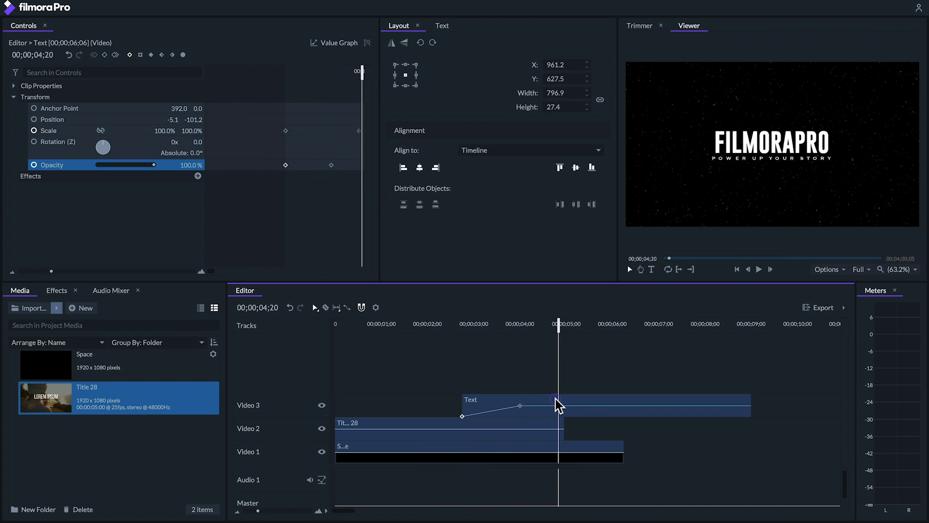
pyautogui.moveTo(556, 399); pyautogui.dragTo(473, 400)
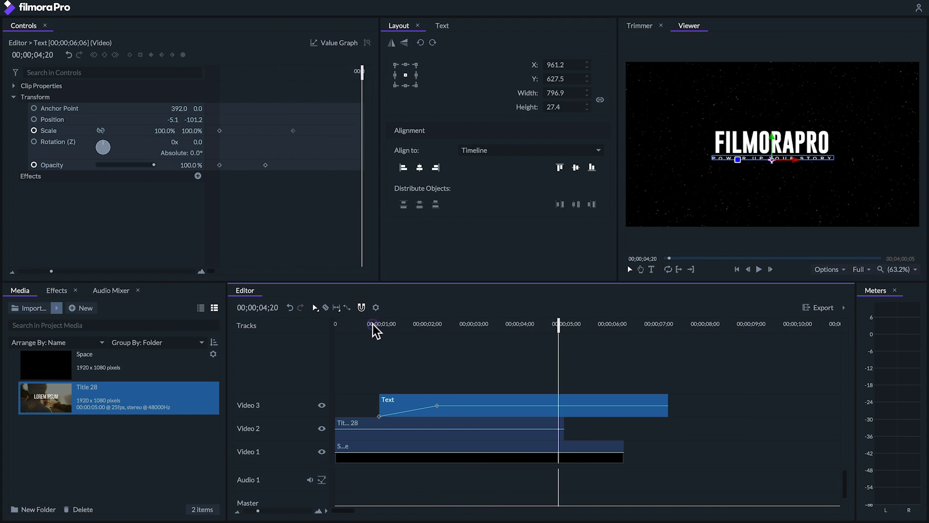
pyautogui.click(373, 325)
pyautogui.press('space')
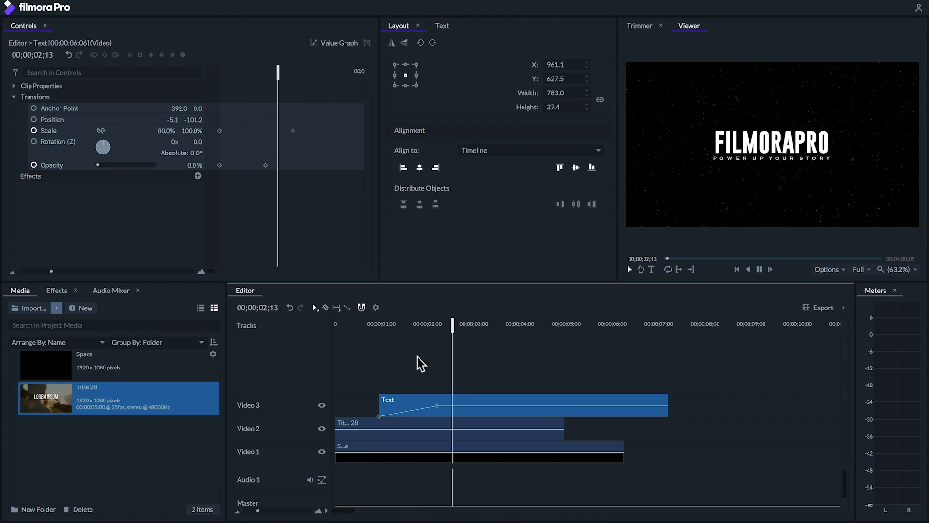
# Step: Create a new 1920×1080 solid plane named Flare on a new top track
pyautogui.press('space')
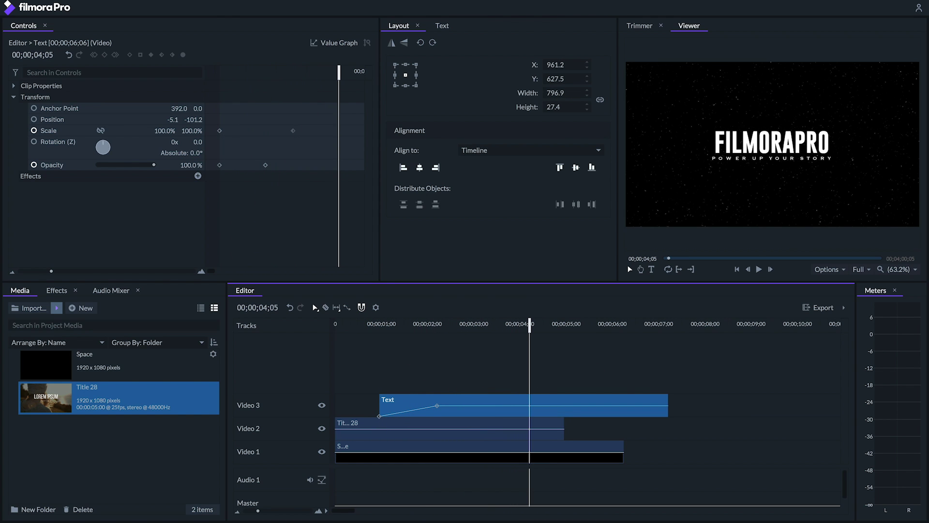
pyautogui.click(86, 310)
pyautogui.click(84, 320)
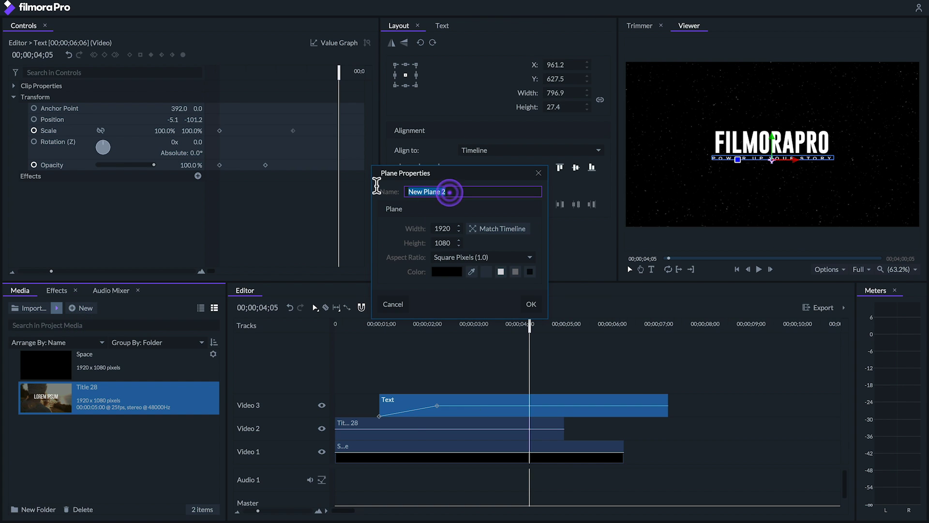
pyautogui.click(532, 305)
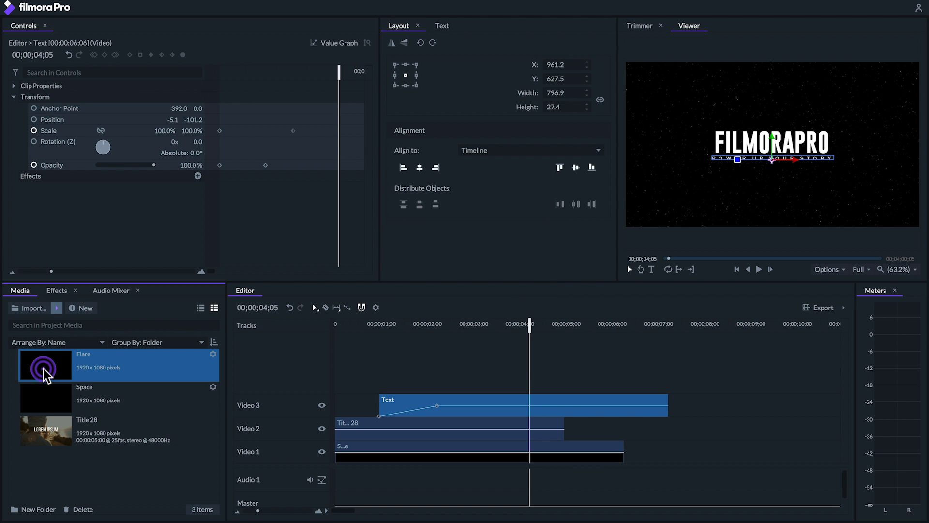
pyautogui.moveTo(43, 369); pyautogui.dragTo(342, 382)
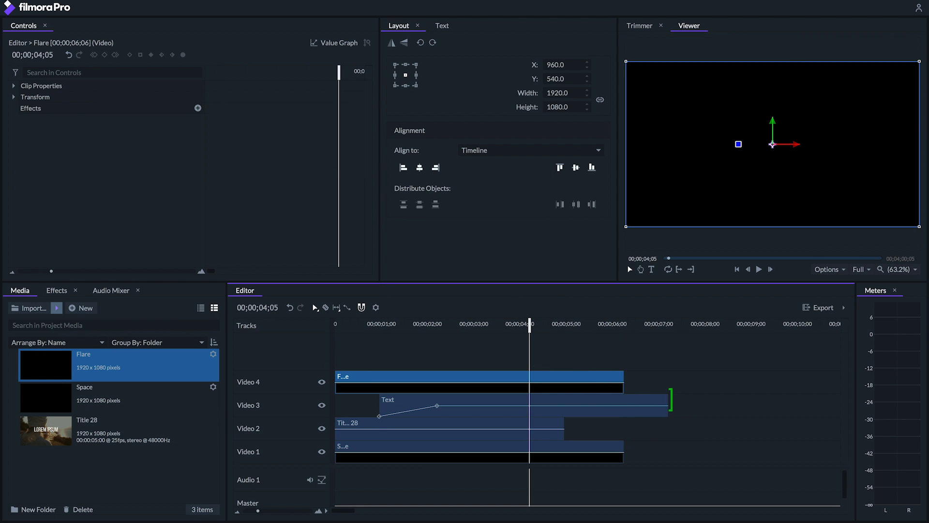
# Step: Trim the Text, Flare and Space clips to end at five seconds
pyautogui.moveTo(669, 406); pyautogui.dragTo(564, 405)
pyautogui.moveTo(624, 380); pyautogui.dragTo(564, 380)
pyautogui.moveTo(624, 452); pyautogui.dragTo(564, 452)
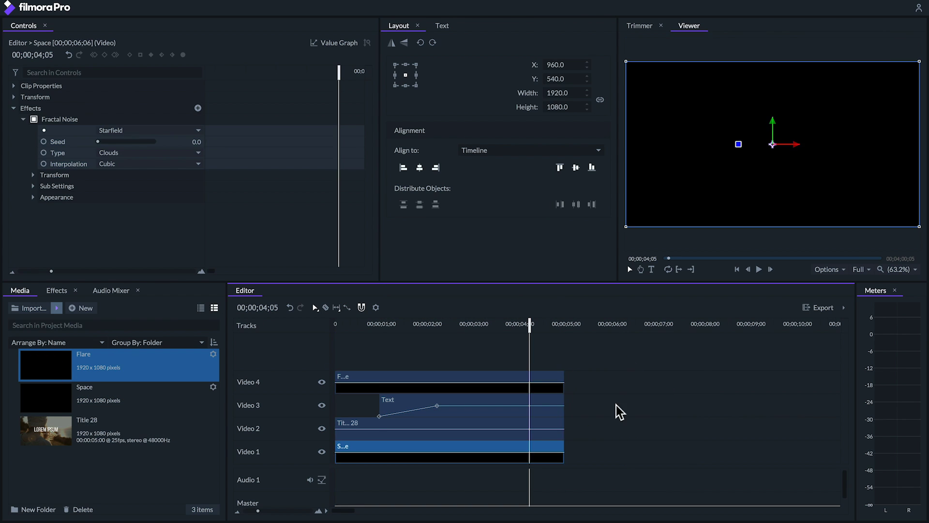
pyautogui.click(367, 323)
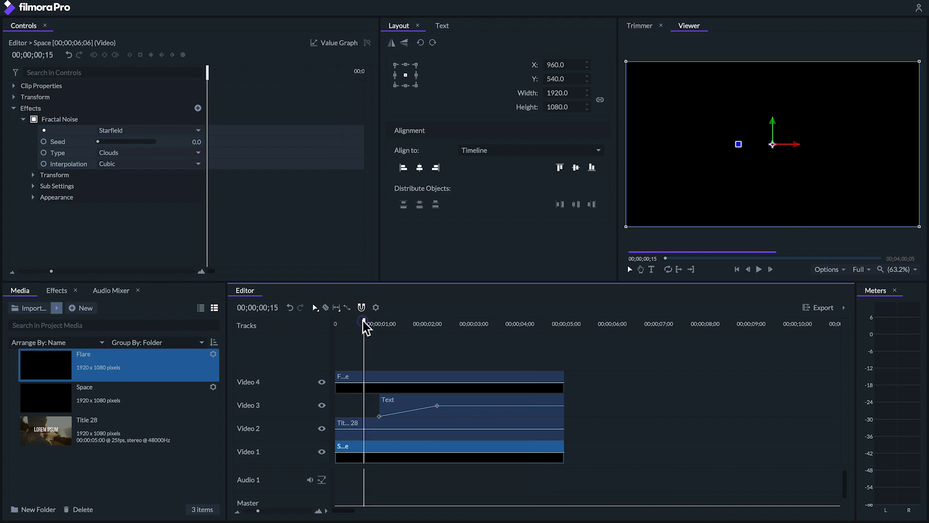
# Step: Set the Flare clip's blend mode to Screen
pyautogui.click(382, 380)
pyautogui.click(17, 87)
pyautogui.click(112, 97)
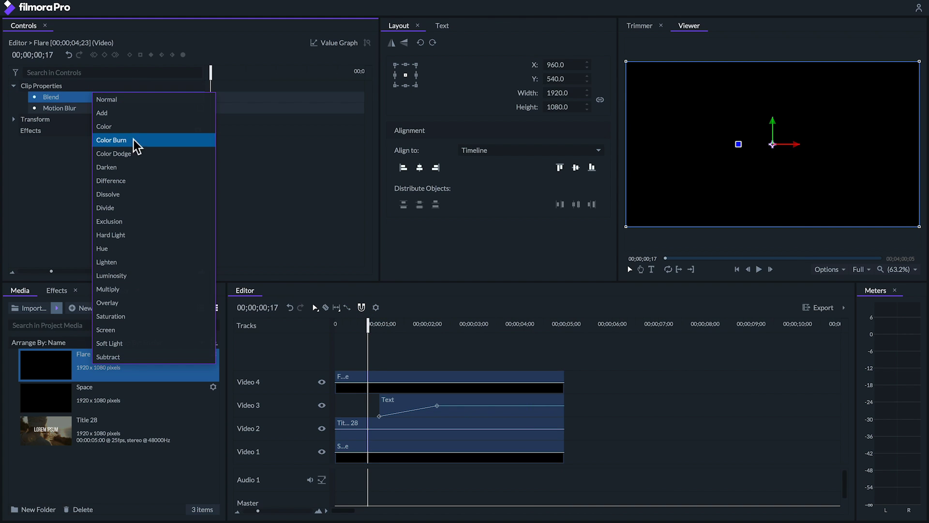
pyautogui.click(143, 329)
# Step: Add a Light Flares effect to the Flare clip using the Anamorphic enterprise type
pyautogui.click(198, 130)
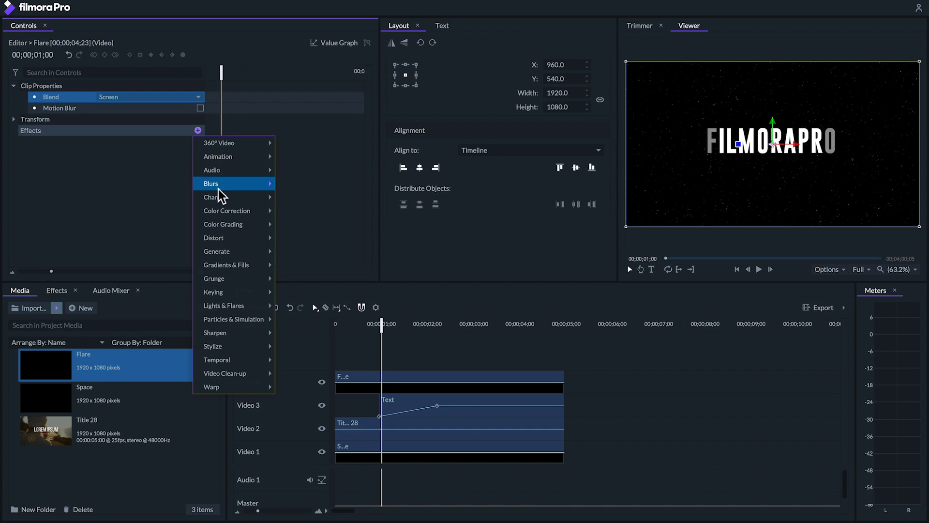
pyautogui.moveTo(261, 305)
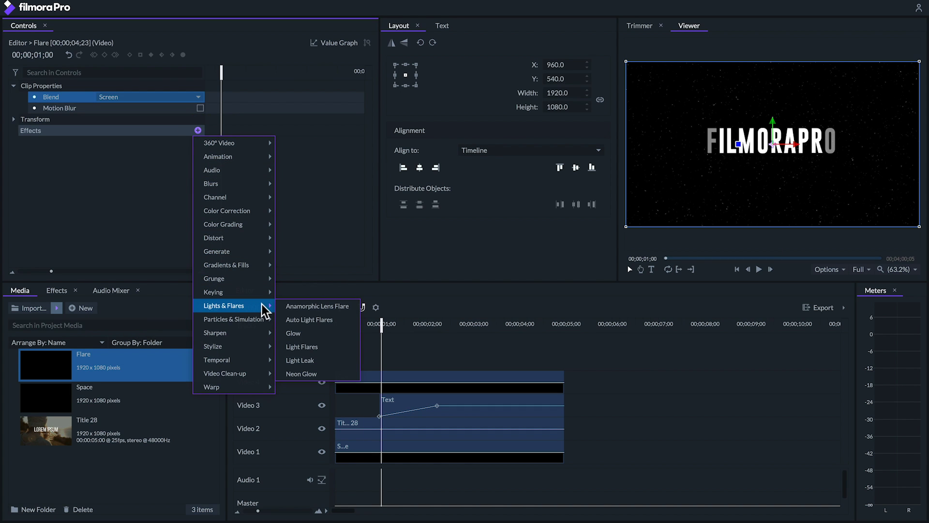
pyautogui.click(303, 347)
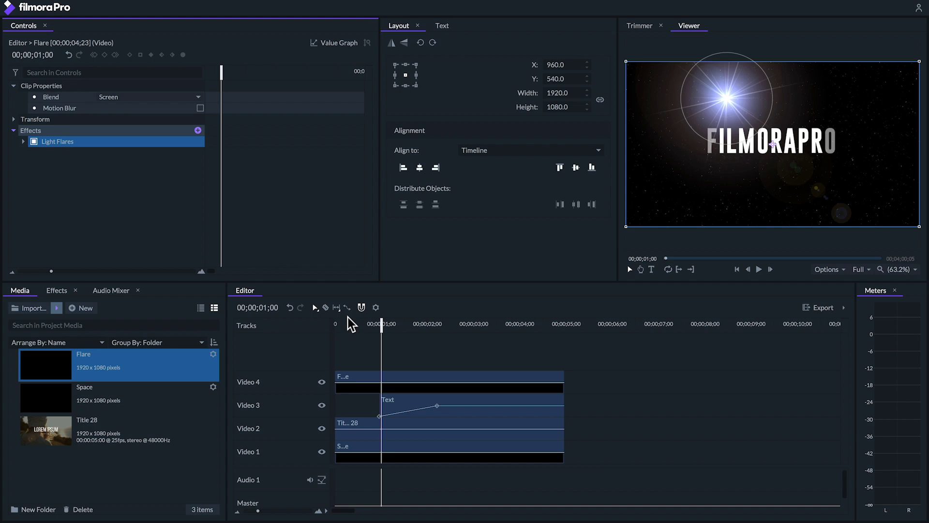
pyautogui.click(23, 142)
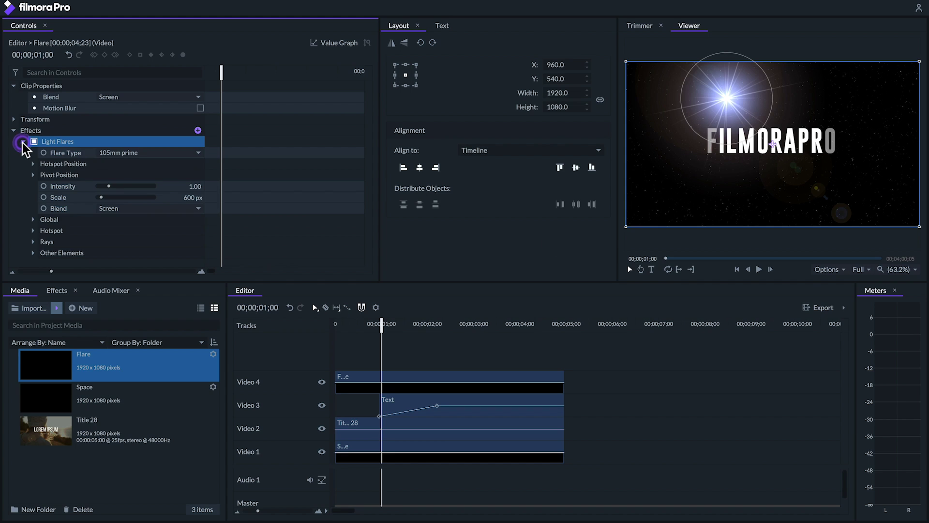
pyautogui.click(129, 154)
pyautogui.click(141, 196)
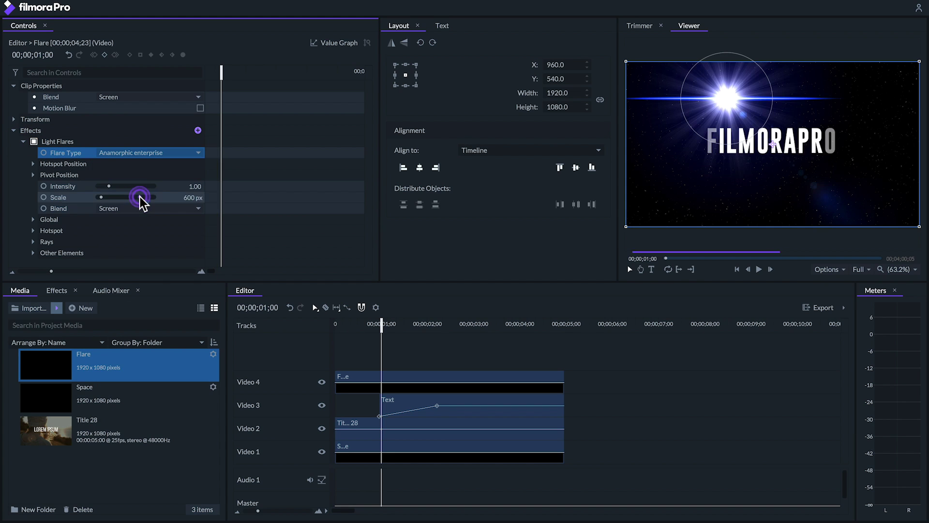
# Step: Shift the flare's hue toward purple and adjust its hotspot settings
pyautogui.click(32, 220)
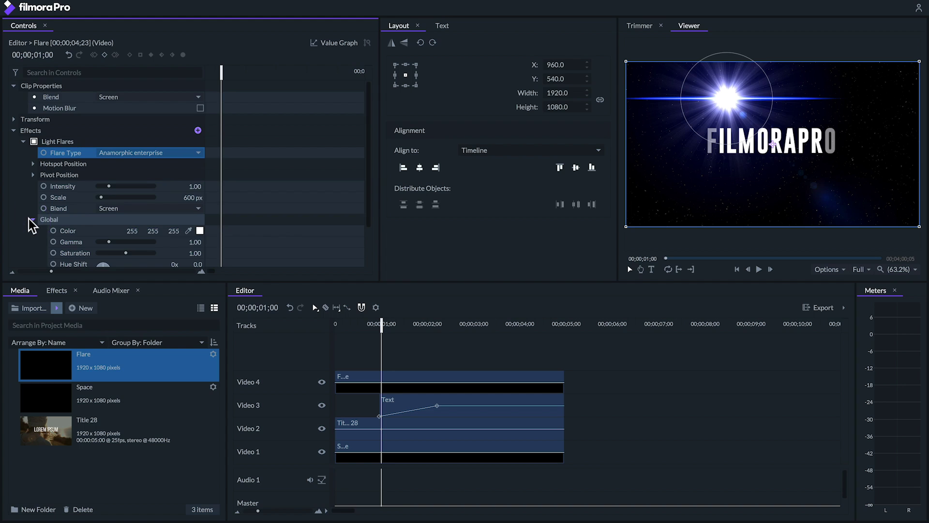
pyautogui.scroll(-1, 28, 219)
pyautogui.moveTo(103, 221); pyautogui.dragTo(105, 222)
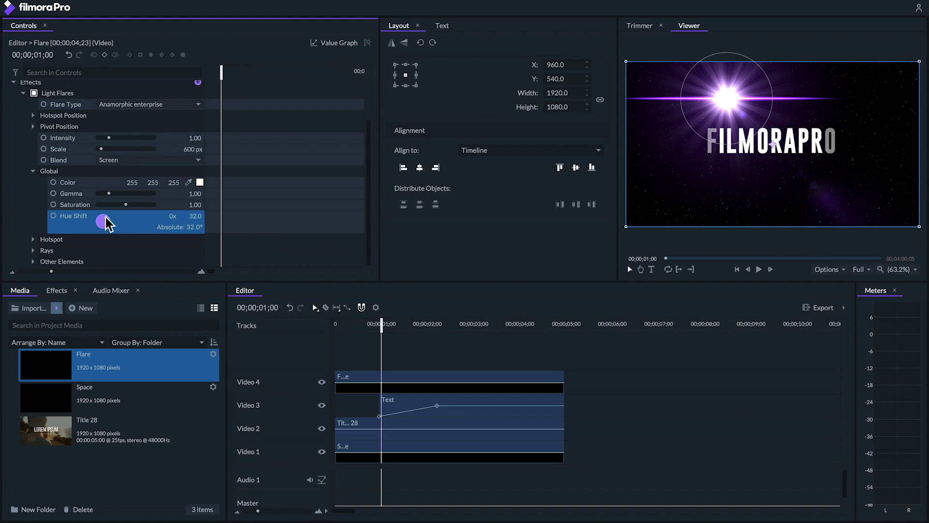
pyautogui.click(35, 239)
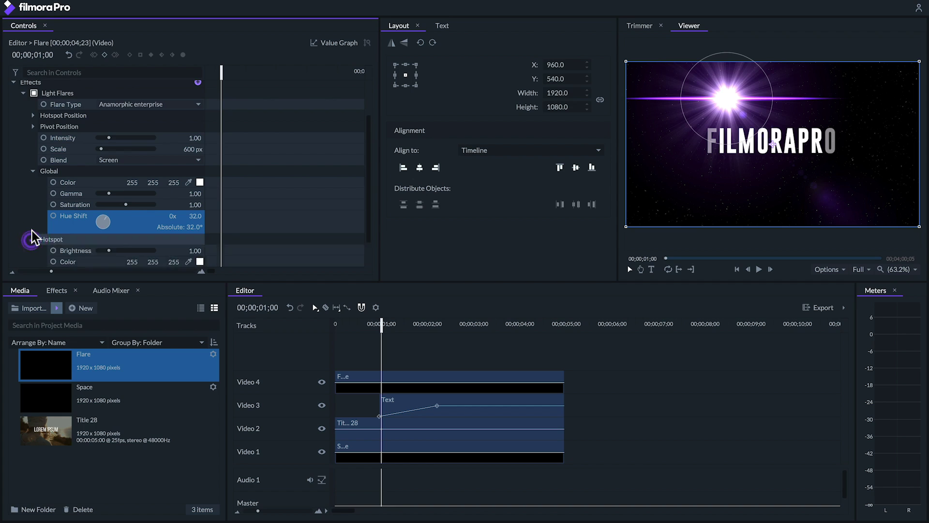
pyautogui.scroll(-1, 42, 234)
pyautogui.moveTo(108, 217); pyautogui.dragTo(96, 223)
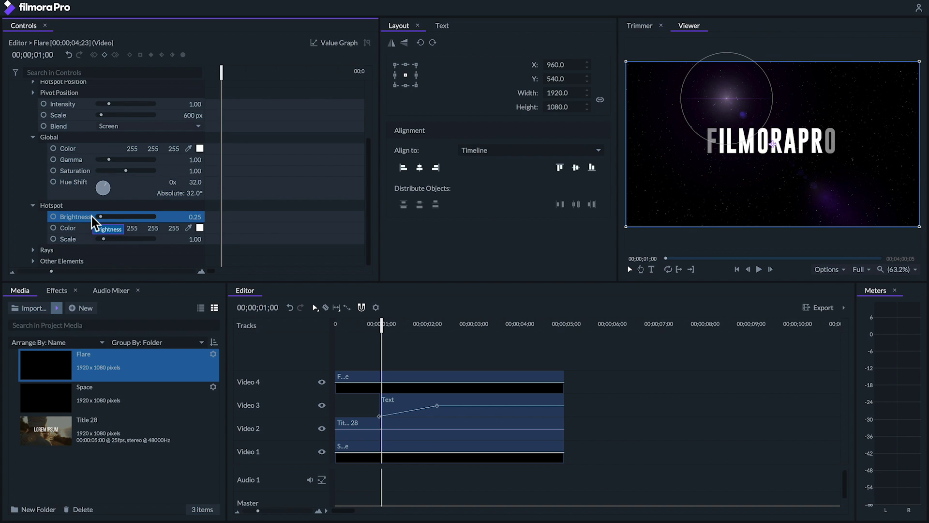
# Step: Set the flare rays to 0.70 brightness, 1.20 length and a much wider spread
pyautogui.click(33, 249)
pyautogui.scroll(-2, 44, 226)
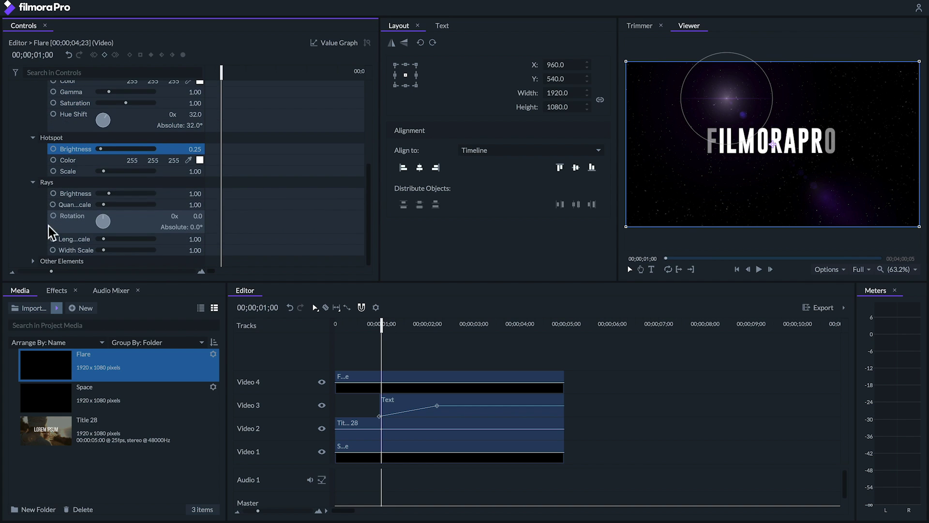
pyautogui.moveTo(109, 193); pyautogui.dragTo(104, 194)
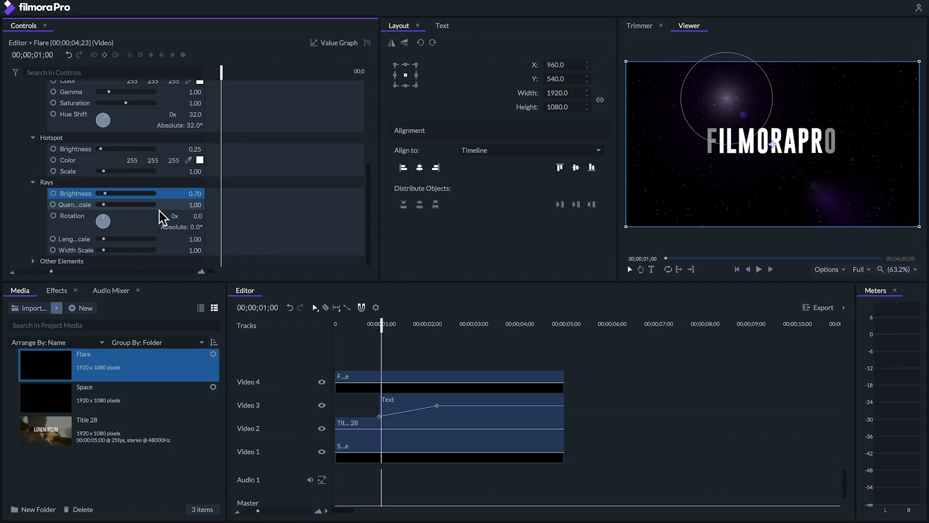
pyautogui.moveTo(207, 212); pyautogui.dragTo(235, 211)
pyautogui.click(112, 239)
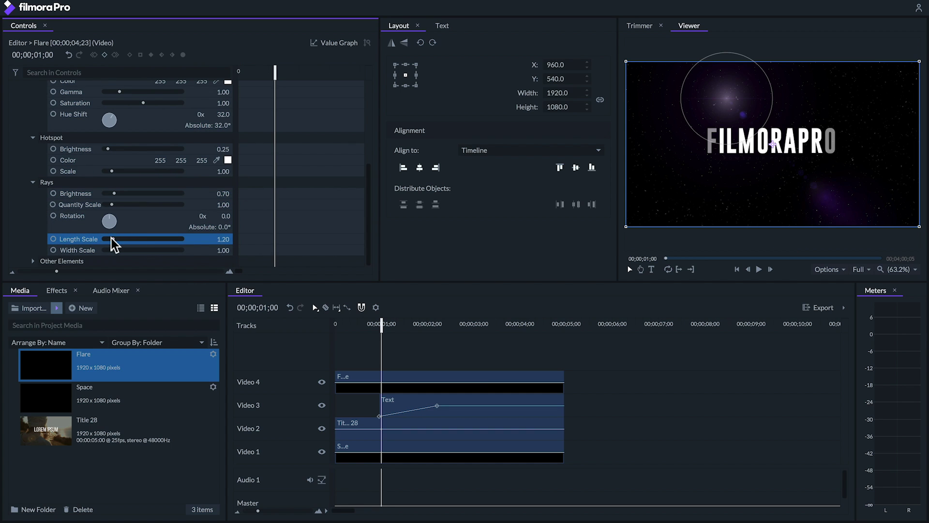
pyautogui.moveTo(106, 250); pyautogui.dragTo(126, 251)
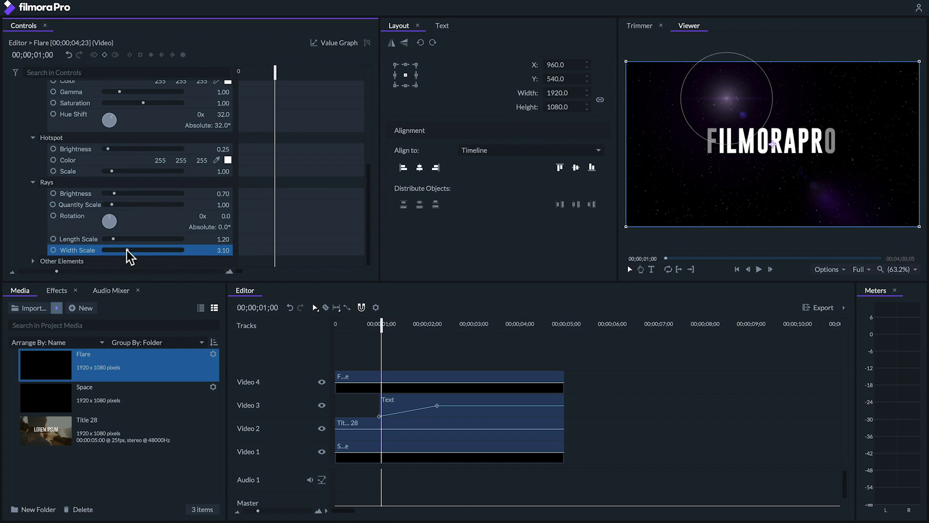
# Step: Raise the flare intensity to 1.90 and place its hotspot at -420, -45 beside the F
pyautogui.click(34, 261)
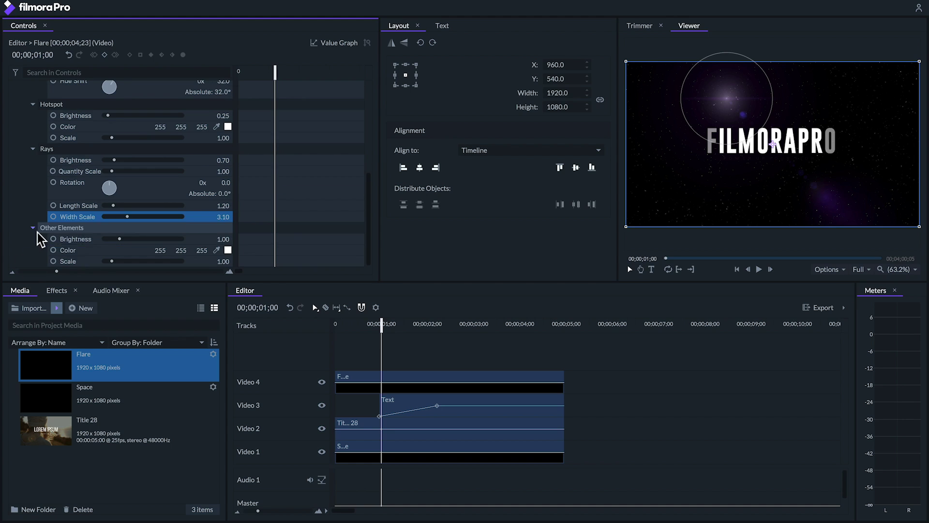
pyautogui.click(118, 239)
pyautogui.scroll(3, 48, 208)
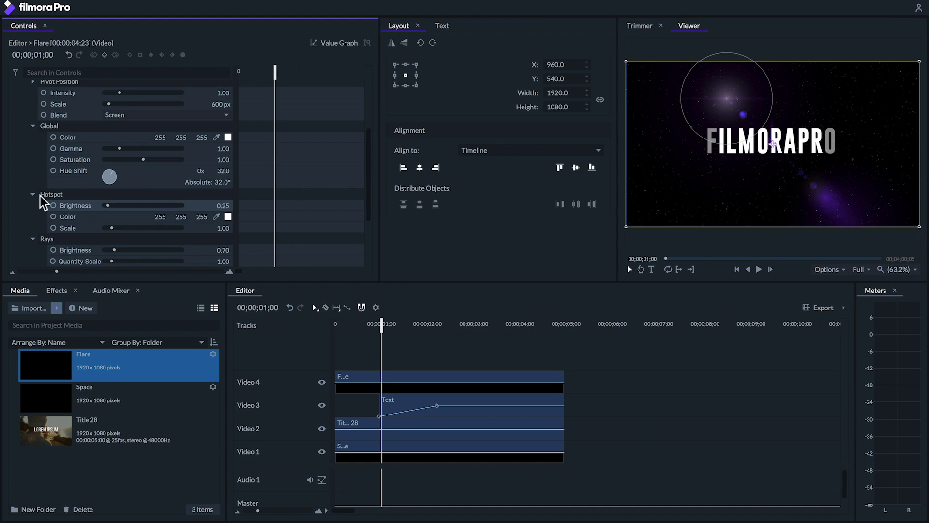
pyautogui.moveTo(120, 93); pyautogui.dragTo(132, 95)
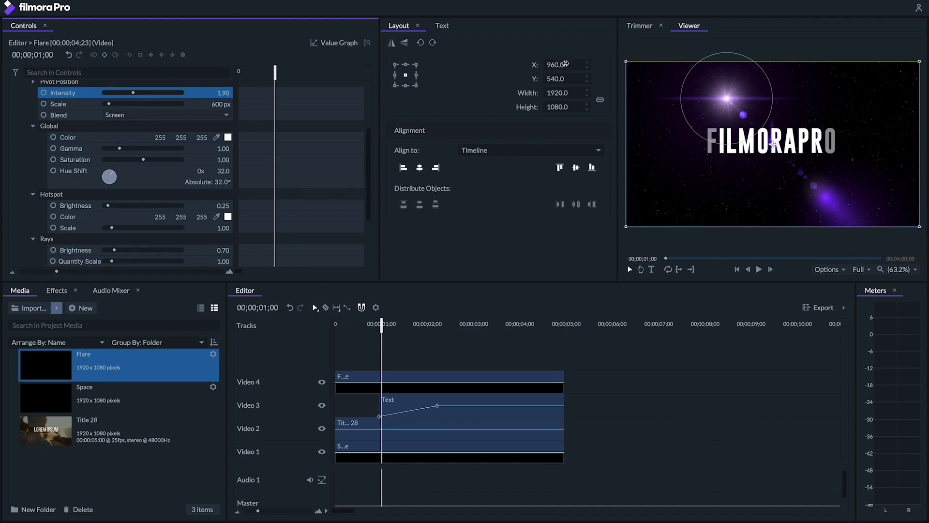
pyautogui.moveTo(727, 100); pyautogui.dragTo(710, 152)
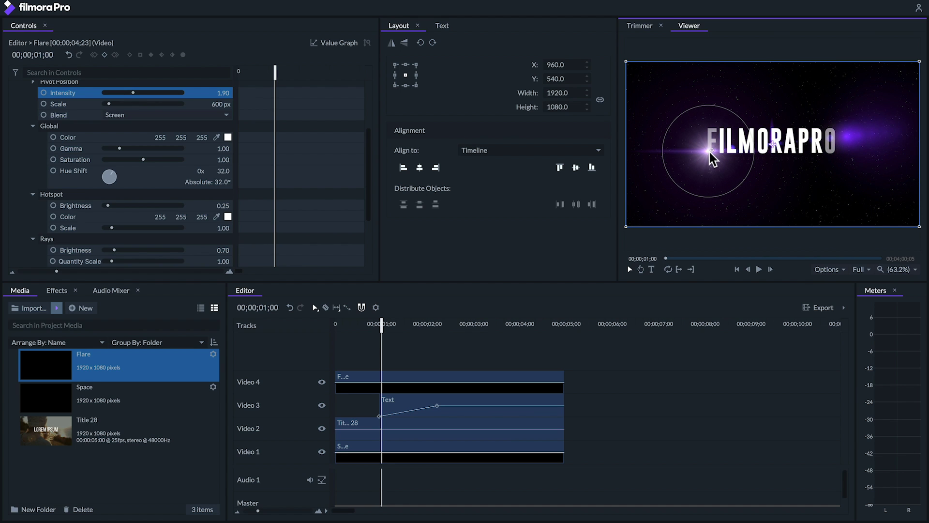
pyautogui.scroll(5, 32, 164)
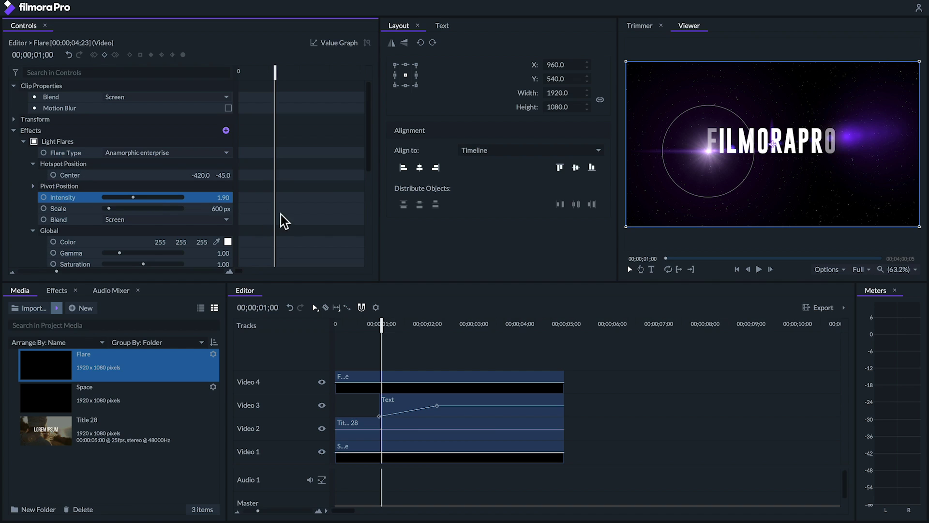
pyautogui.moveTo(272, 71); pyautogui.dragTo(274, 72)
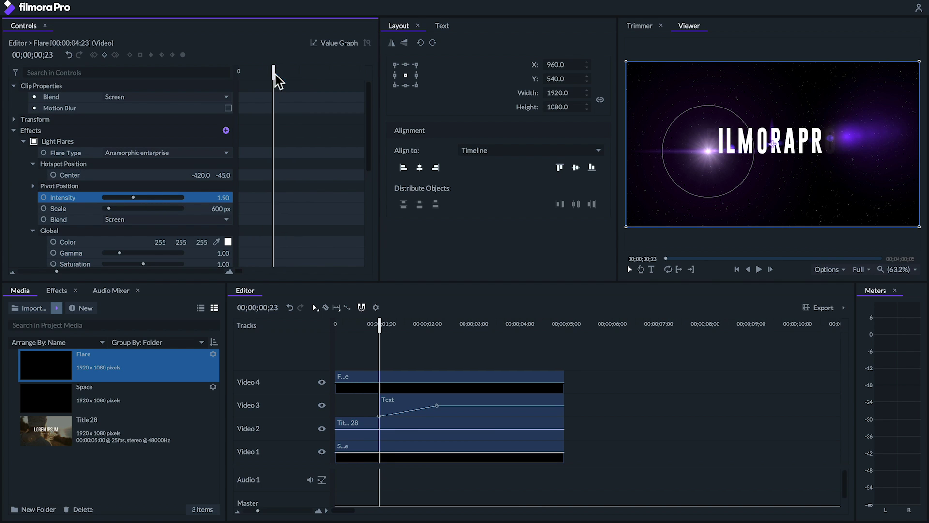
# Step: Keyframe the flare hotspot so it drifts from its 00;23 spot to -366.0, 81.0 at 02;15
pyautogui.scroll(-1, 52, 175)
pyautogui.click(54, 170)
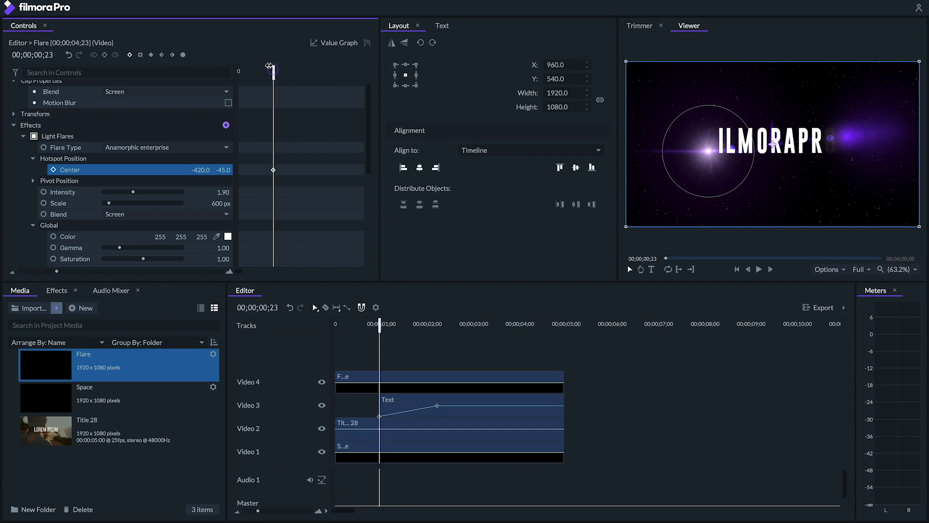
pyautogui.moveTo(269, 66); pyautogui.dragTo(334, 73)
pyautogui.moveTo(708, 154); pyautogui.dragTo(716, 135)
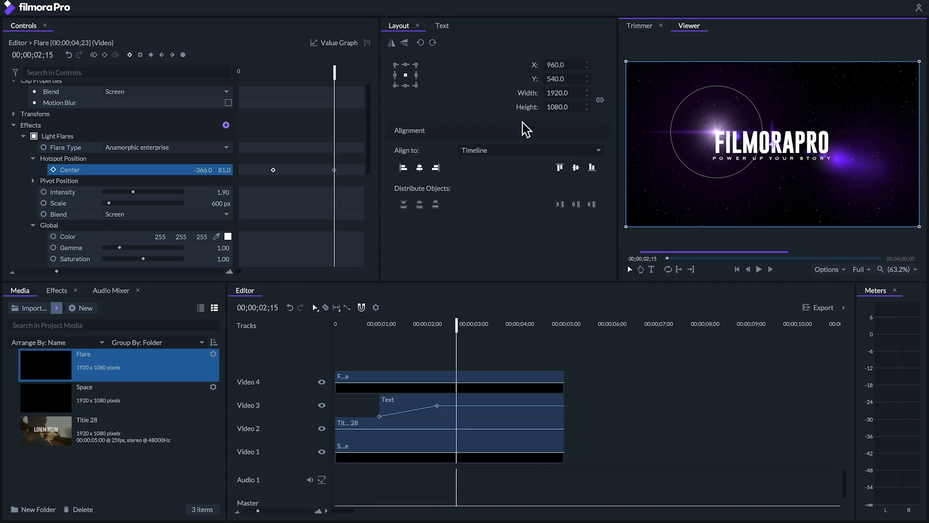
pyautogui.click(333, 169)
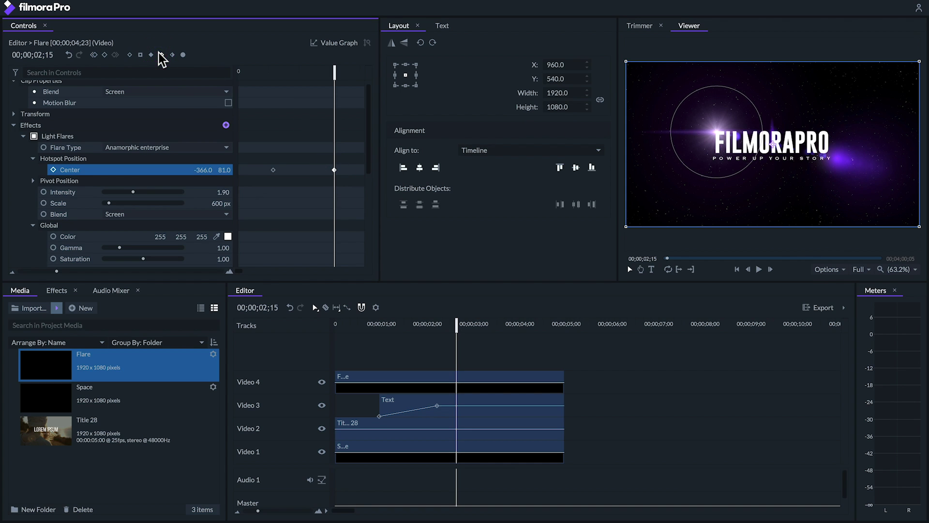
pyautogui.moveTo(334, 71)
pyautogui.mouseDown()
pyautogui.moveTo(272, 72)
pyautogui.moveTo(322, 73)
pyautogui.mouseUp()
# Step: Keyframe the flare's Intensity and step back and forth through its keyframes
pyautogui.click(43, 192)
pyautogui.click(101, 55)
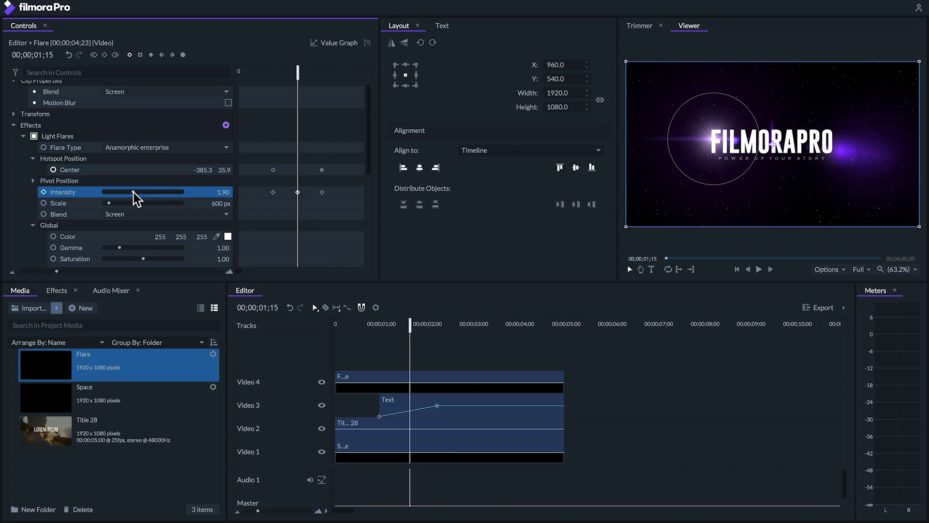
pyautogui.click(95, 54)
pyautogui.click(115, 54)
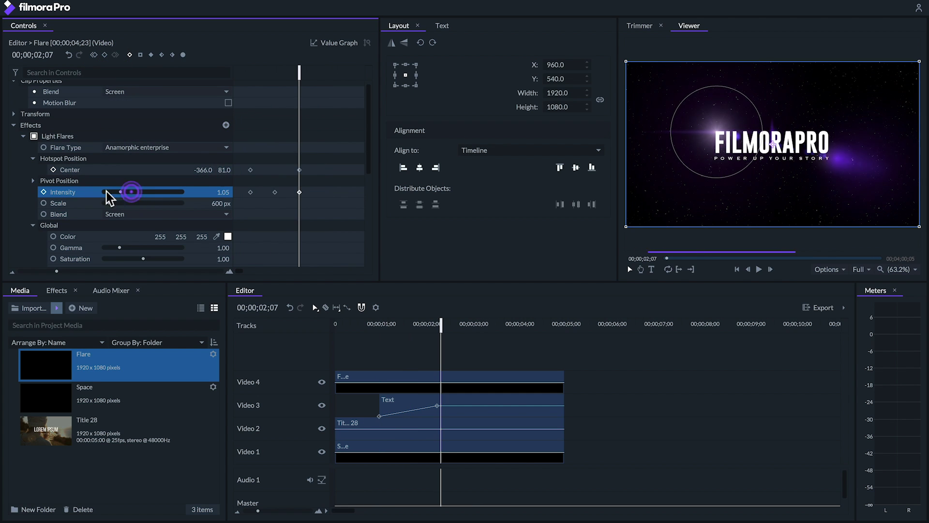
# Step: Give the later Intensity keyframe smooth easing, then play the title back from 00;23
pyautogui.rightClick(273, 192)
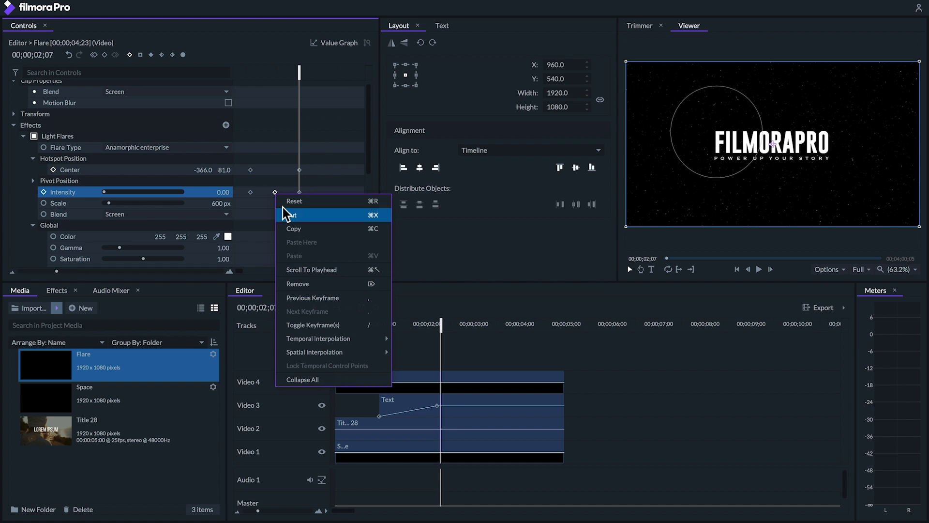
pyautogui.moveTo(347, 338)
pyautogui.press('Escape')
pyautogui.rightClick(299, 191)
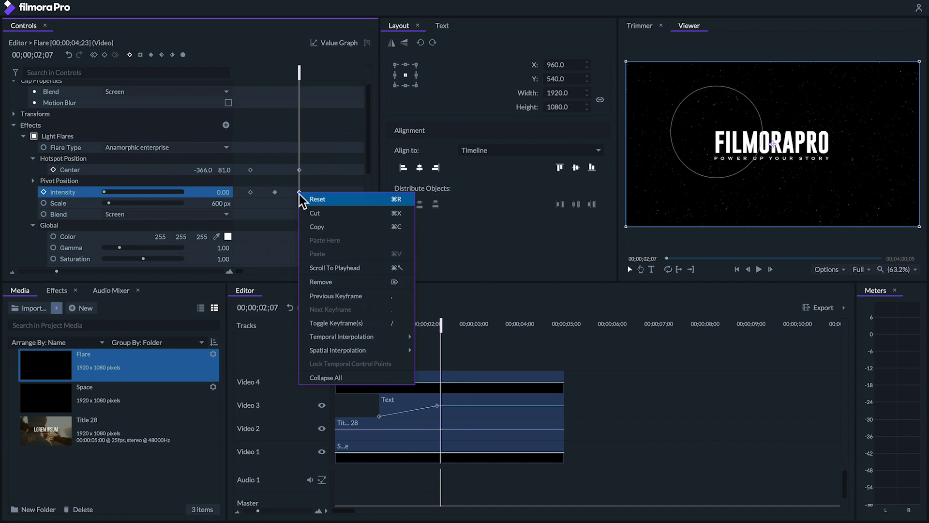
pyautogui.moveTo(368, 337)
pyautogui.click(443, 363)
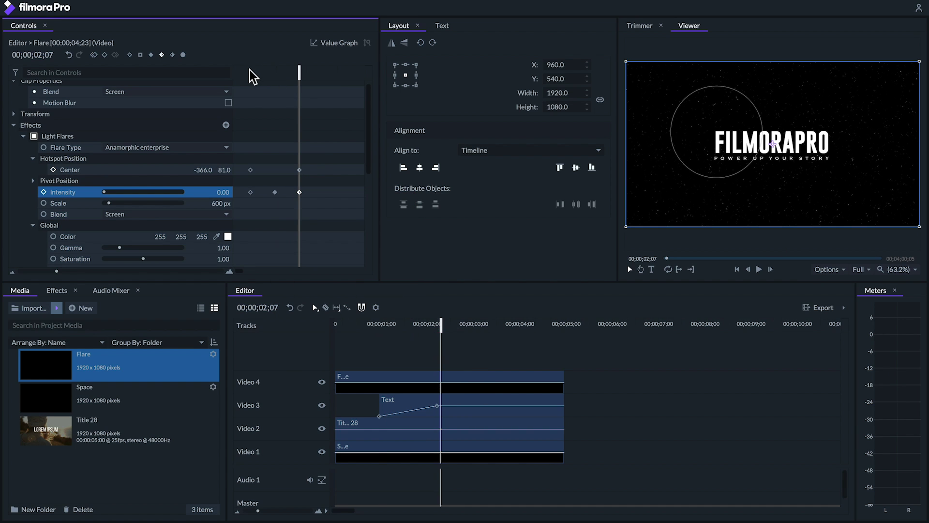
pyautogui.click(250, 70)
pyautogui.press('space')
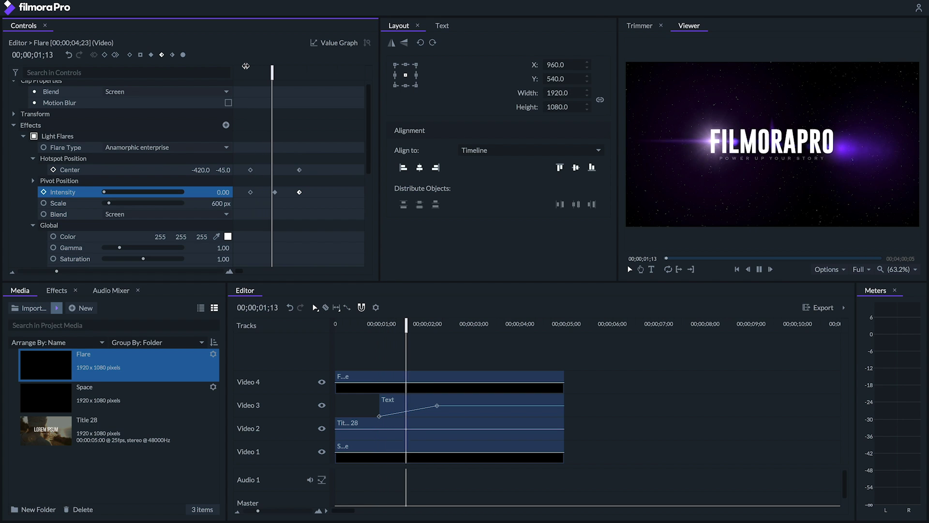
# Step: Duplicate the Flare clip from Video 4 onto Video 5 at time 0
pyautogui.click(293, 72)
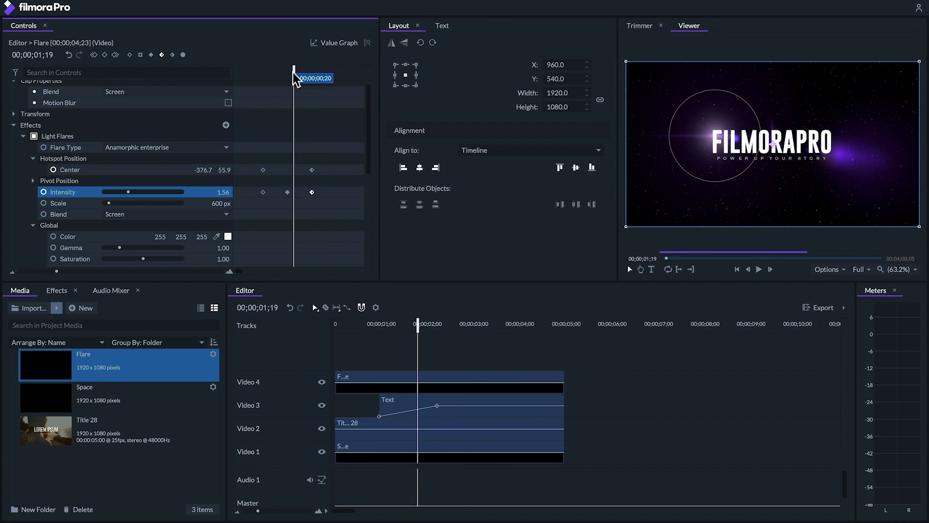
pyautogui.click(506, 376)
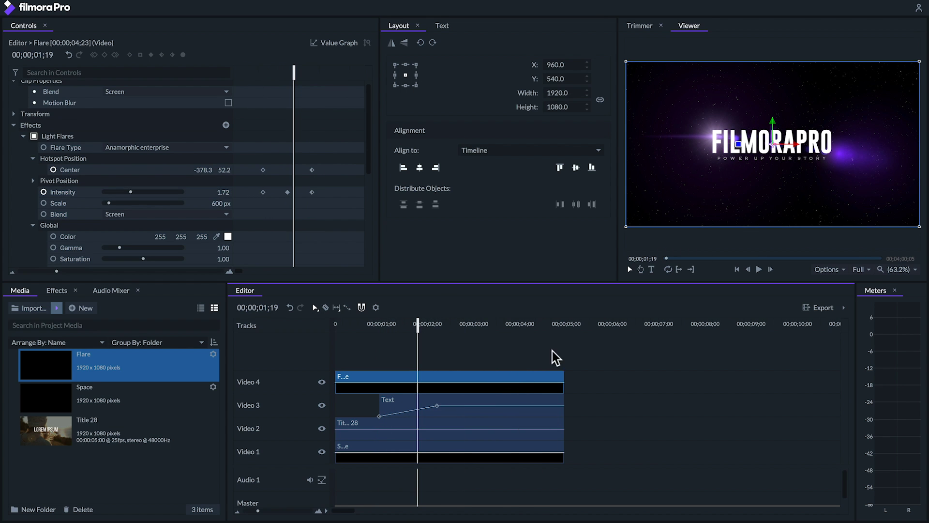
pyautogui.click(591, 334)
pyautogui.click(611, 440)
pyautogui.hotkey('ctrl', 'v')
pyautogui.moveTo(631, 373); pyautogui.dragTo(376, 354)
pyautogui.moveTo(429, 322); pyautogui.dragTo(410, 319)
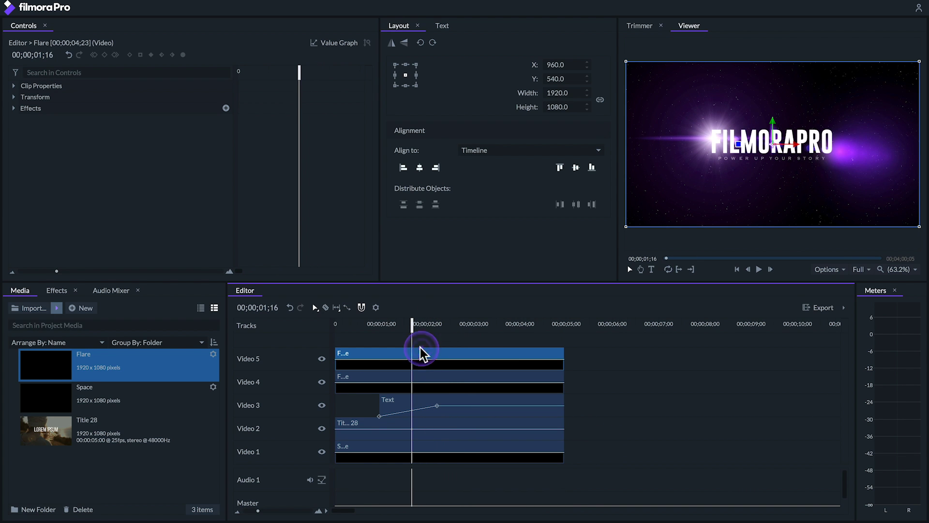
# Step: Make the copied flare a 400 px Chromatic arc with saturation 0.64 and hue shift 0
pyautogui.click(14, 108)
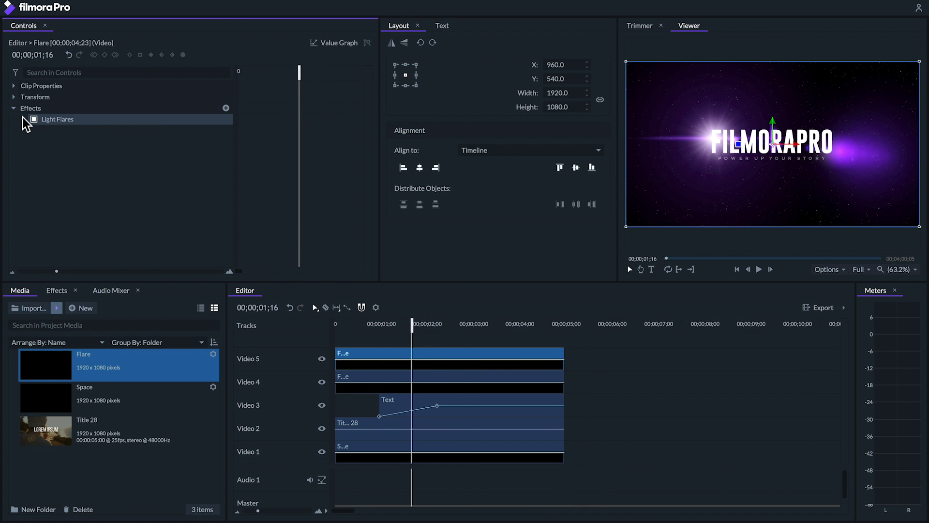
pyautogui.click(22, 119)
pyautogui.click(135, 130)
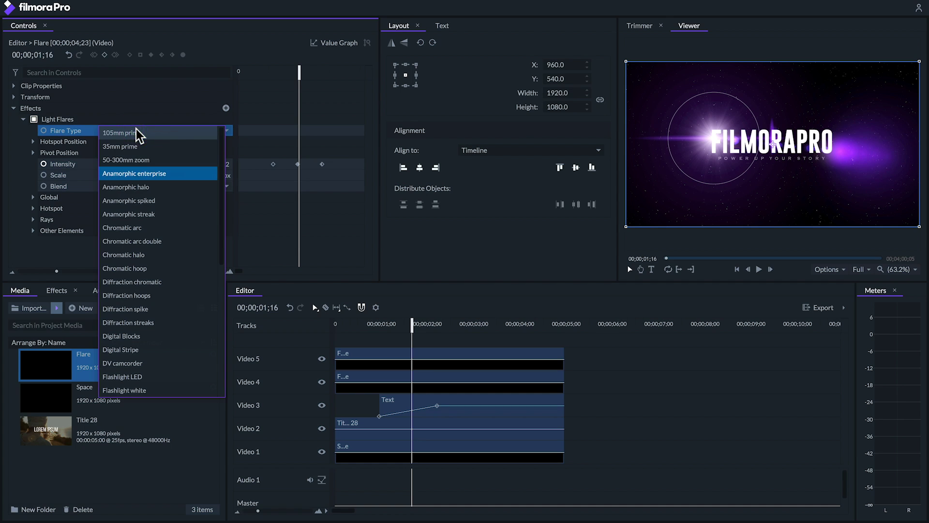
pyautogui.click(147, 228)
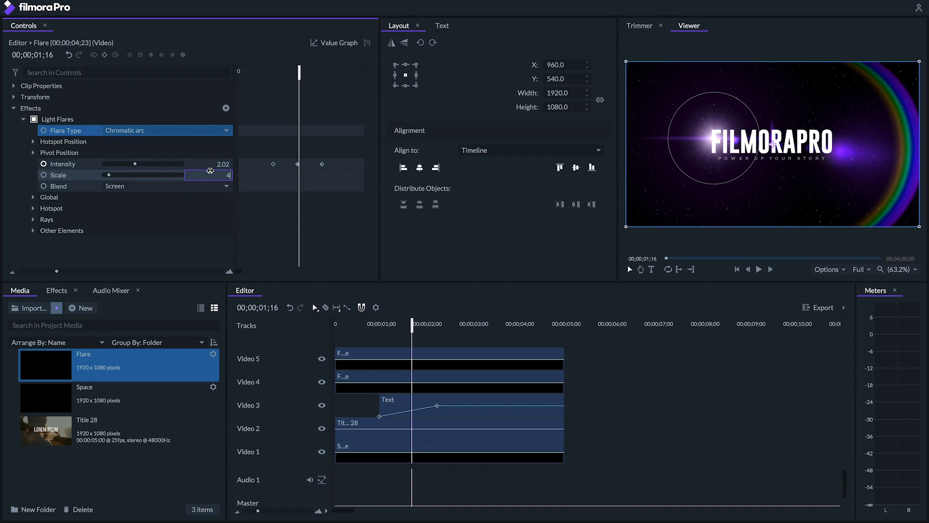
pyautogui.click(32, 197)
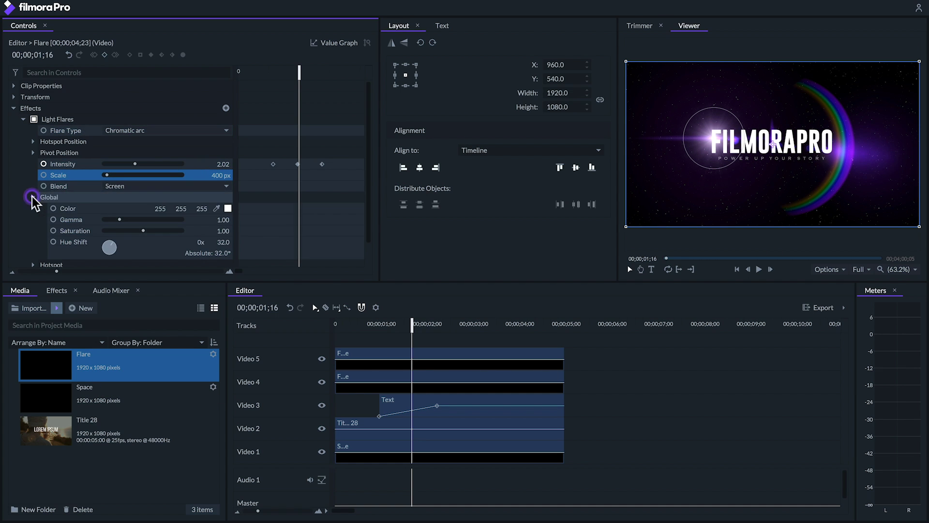
pyautogui.click(139, 231)
pyautogui.moveTo(139, 230); pyautogui.dragTo(129, 232)
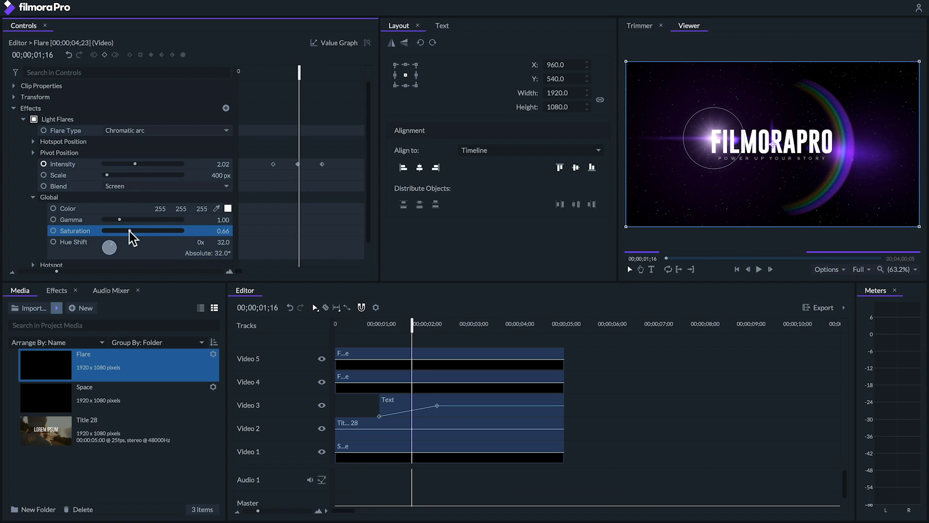
pyautogui.doubleClick(224, 243)
# Step: Adjust the flare rays to quantity 2.30, length 2.00, with slightly raised brightness
pyautogui.scroll(-1, 32, 220)
pyautogui.click(32, 238)
pyautogui.click(109, 217)
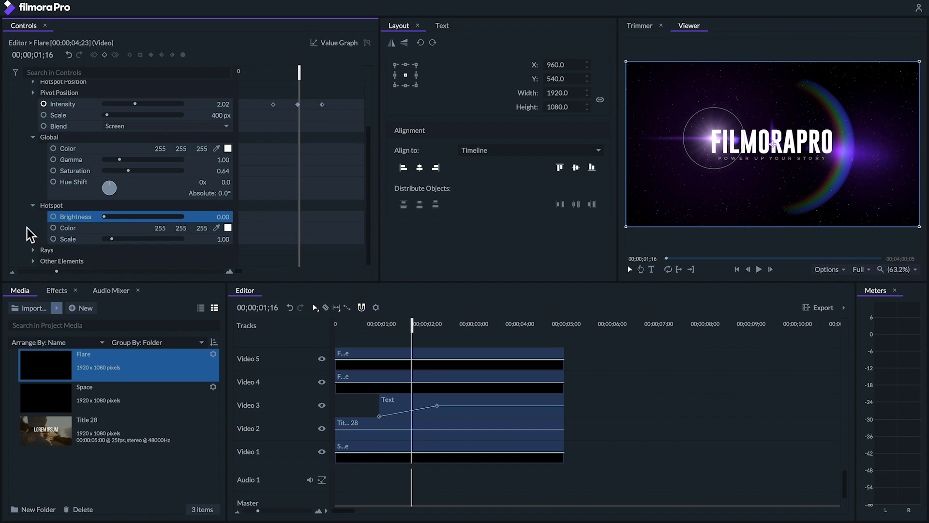
pyautogui.click(32, 250)
pyautogui.scroll(-1, 31, 228)
pyautogui.moveTo(113, 192)
pyautogui.mouseDown()
pyautogui.moveTo(112, 205)
pyautogui.moveTo(120, 204)
pyautogui.mouseUp()
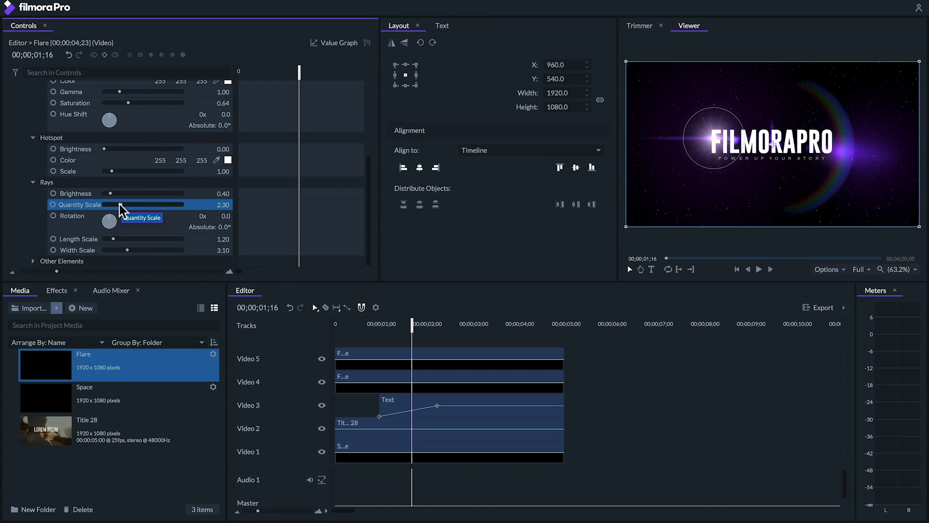
pyautogui.moveTo(113, 238); pyautogui.dragTo(116, 250)
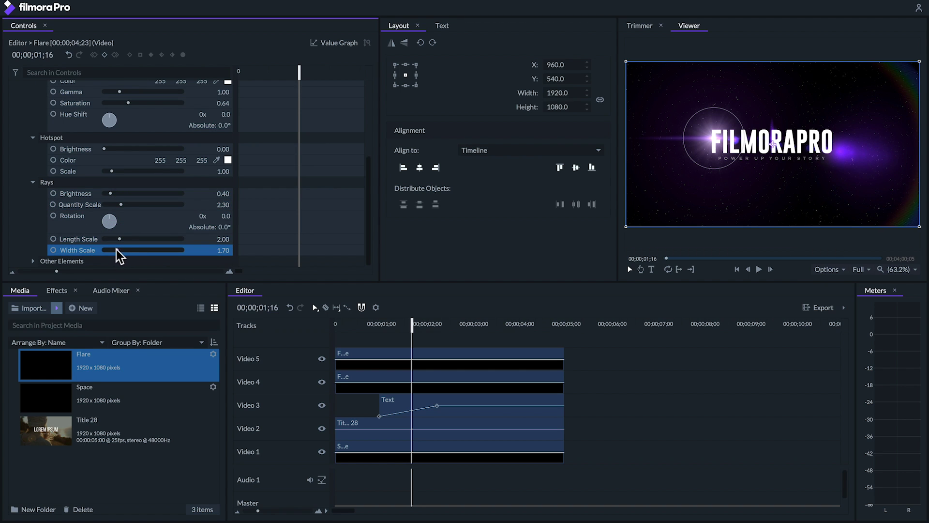
pyautogui.moveTo(109, 194); pyautogui.dragTo(110, 192)
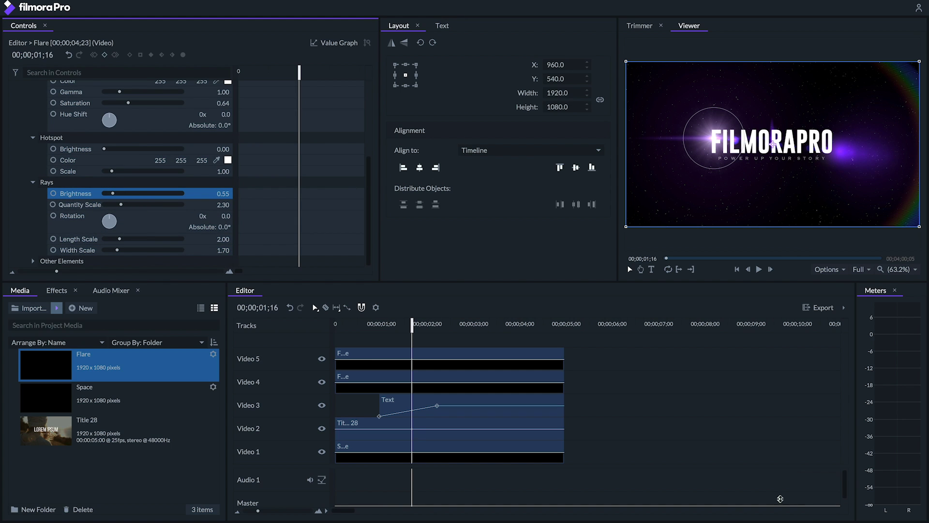
pyautogui.click(333, 322)
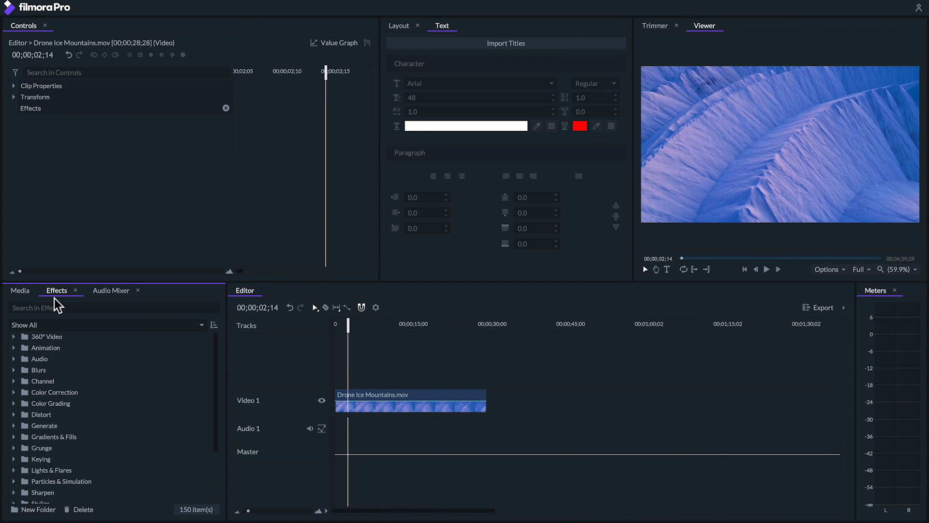
# Step: Search effects for 'end c' and apply End Credits Crawl to the drone clip
pyautogui.click(51, 306)
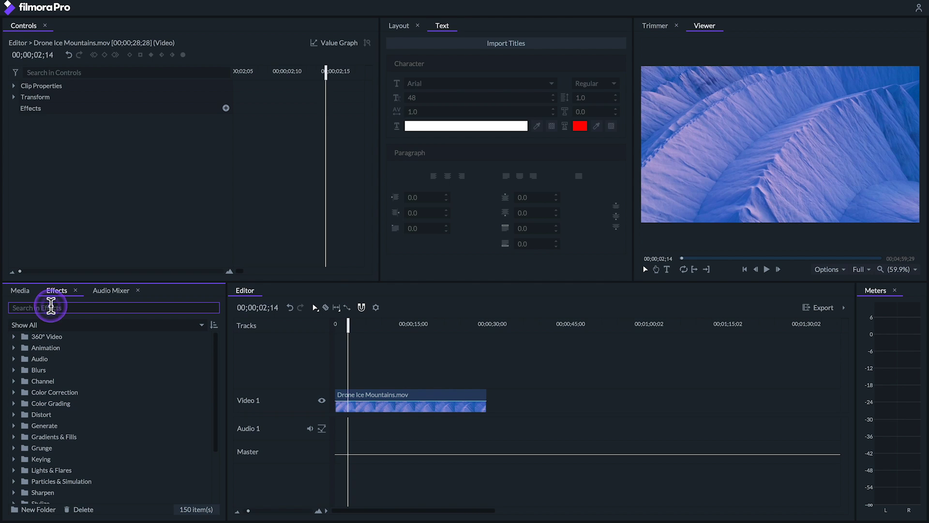
pyautogui.write('c')
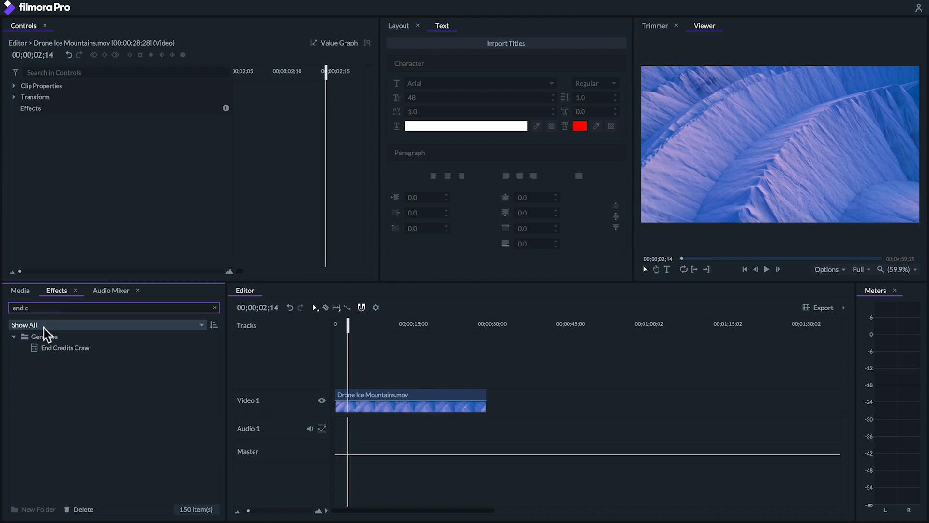
pyautogui.click(33, 347)
pyautogui.moveTo(127, 335); pyautogui.dragTo(367, 400)
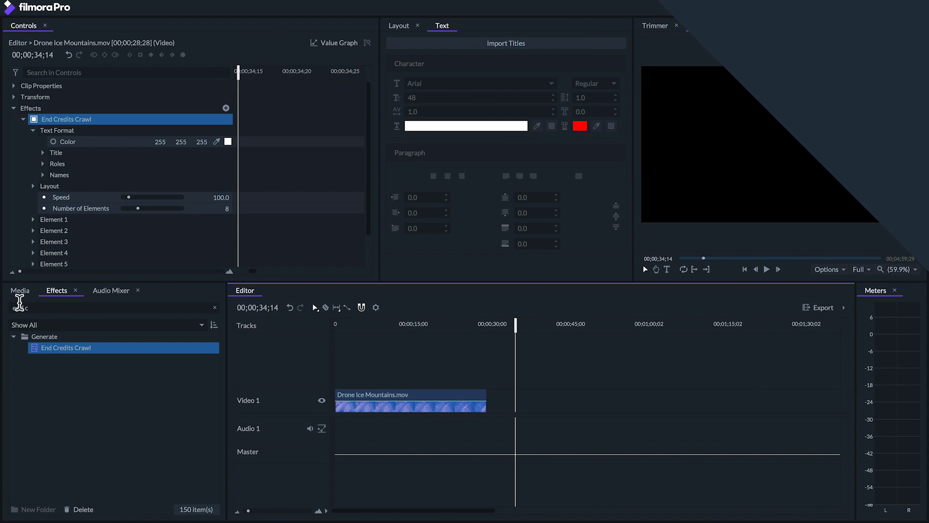
# Step: Create New Plane 1 and place it on Video 1 after the drone clip
pyautogui.click(18, 291)
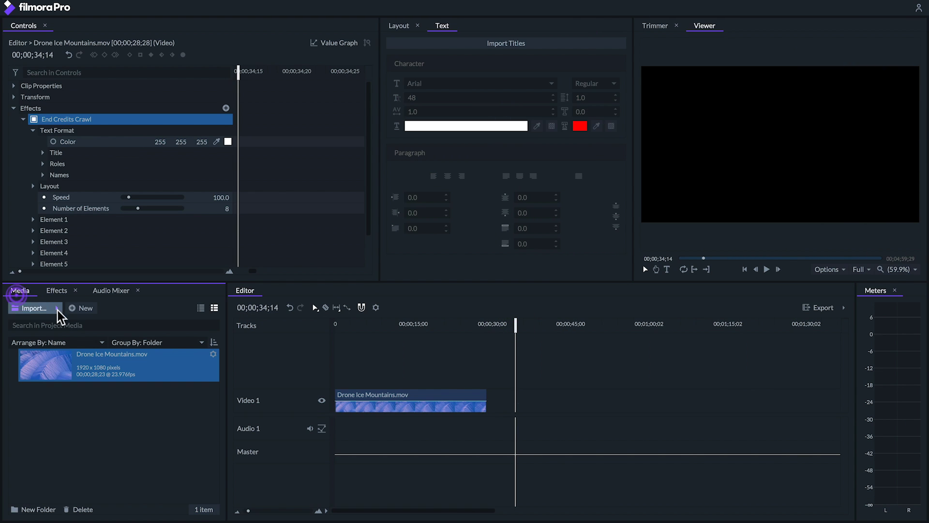
pyautogui.click(82, 308)
pyautogui.click(531, 304)
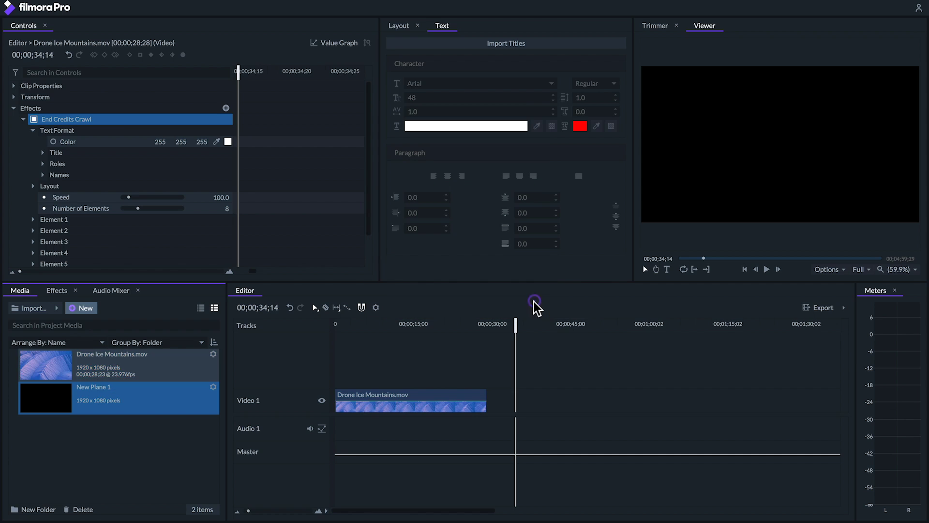
pyautogui.moveTo(23, 397); pyautogui.dragTo(537, 401)
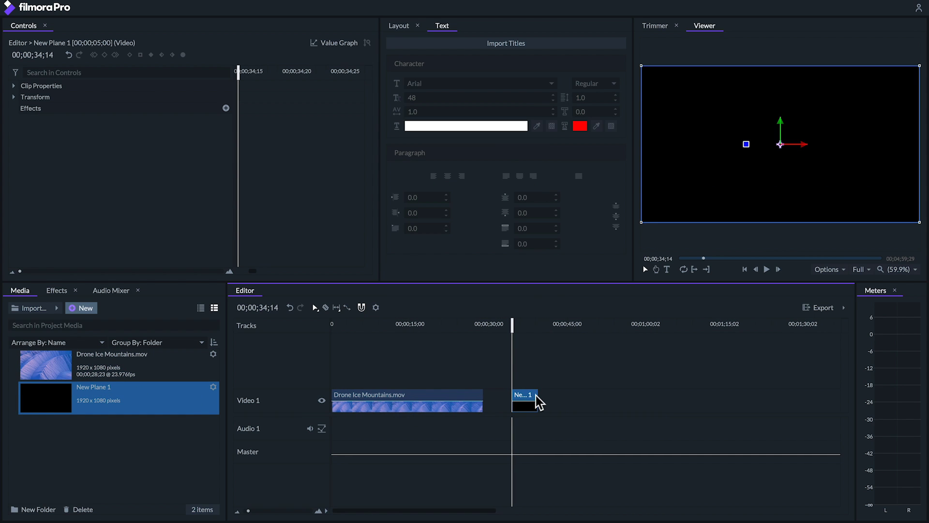
# Step: Apply End Credits Crawl to New Plane 1 and view it at 00;00;39;22
pyautogui.click(54, 291)
pyautogui.moveTo(42, 348); pyautogui.dragTo(518, 395)
pyautogui.moveTo(506, 326); pyautogui.dragTo(540, 326)
pyautogui.click(24, 119)
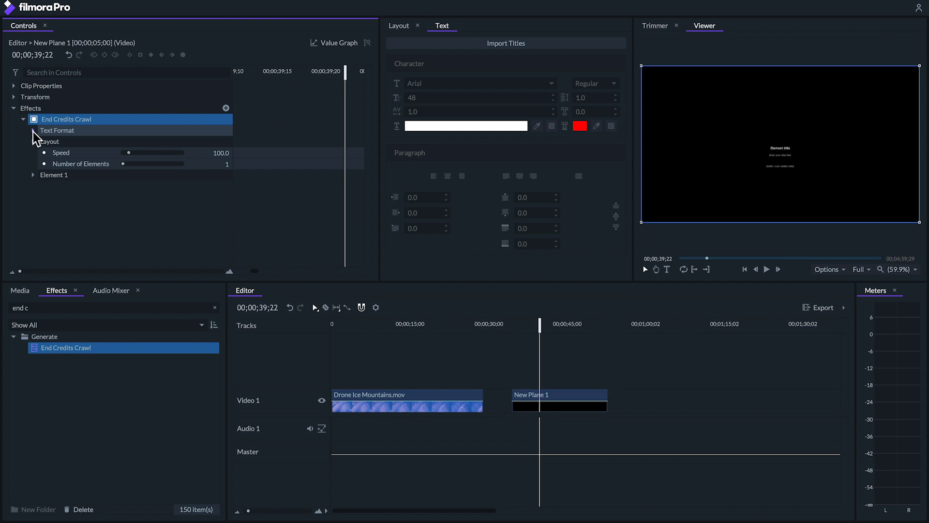
# Step: Set the credits crawl to speed 120 with 7 elements
pyautogui.click(33, 130)
pyautogui.moveTo(127, 198); pyautogui.dragTo(127, 208)
pyautogui.scroll(-1, 24, 228)
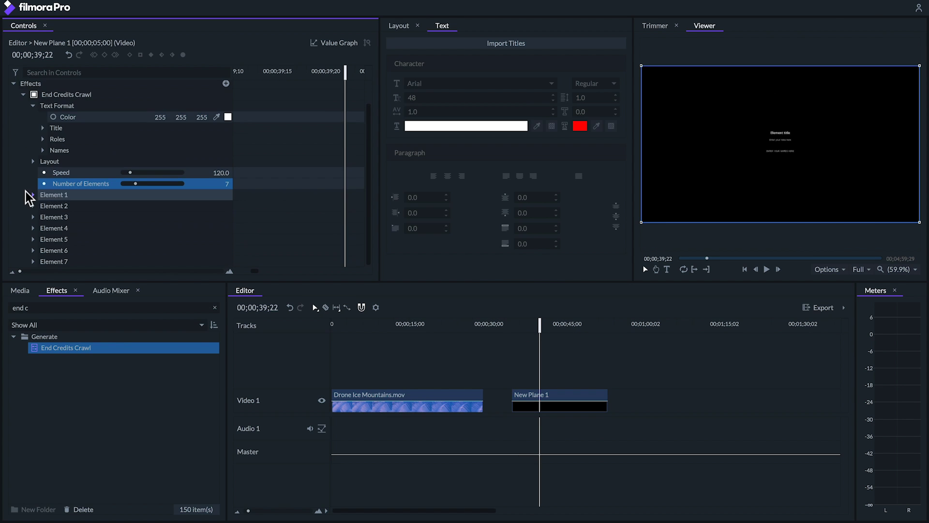
# Step: Set credit title font size to 70.5 and roles to 36.5, then expand the names settings
pyautogui.click(43, 128)
pyautogui.moveTo(131, 162); pyautogui.dragTo(221, 165)
pyautogui.click(39, 184)
pyautogui.moveTo(126, 217); pyautogui.dragTo(145, 230)
pyautogui.click(44, 240)
pyautogui.scroll(-2, 125, 239)
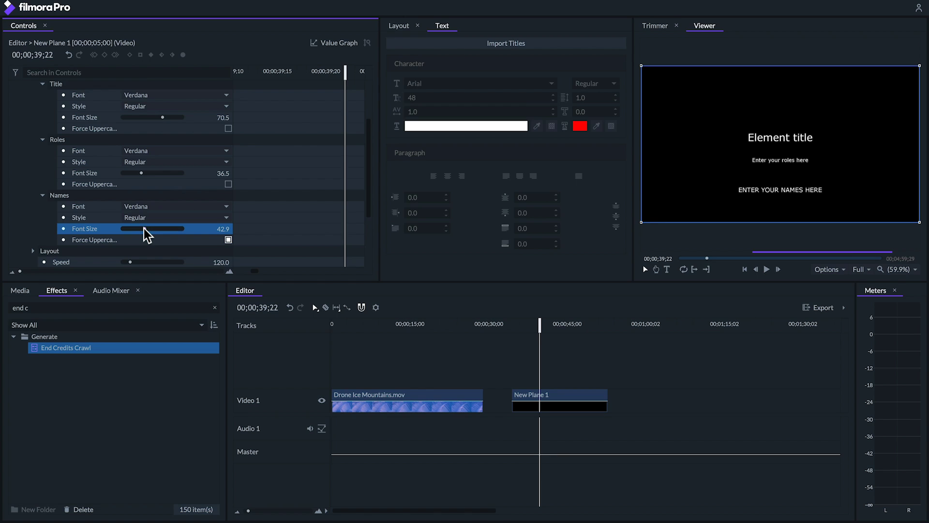